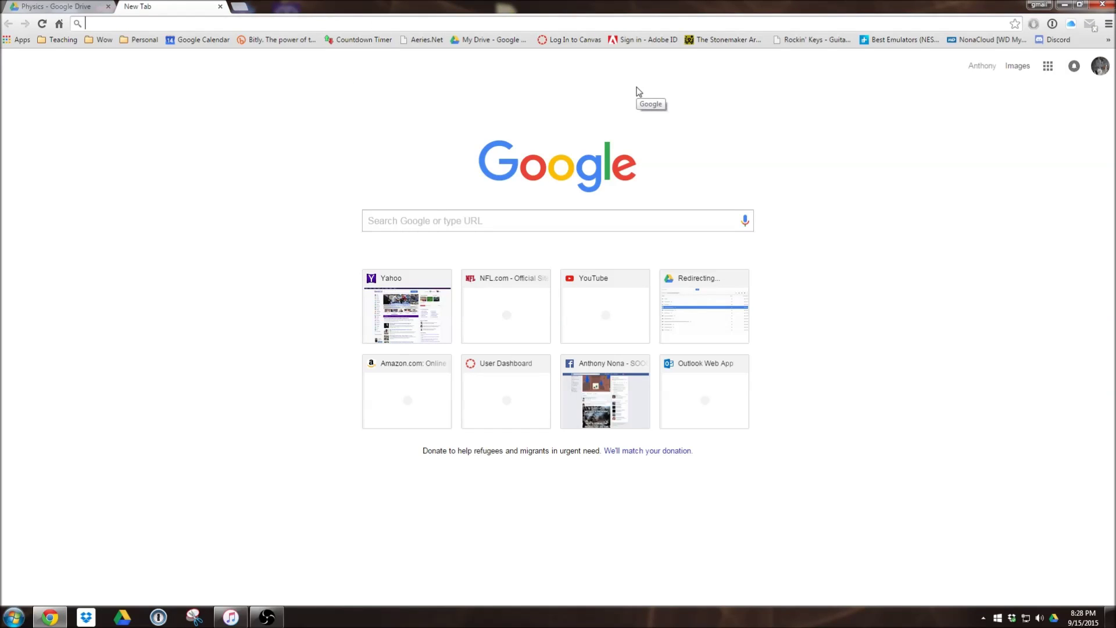
Go to desmos.com in the new Chrome tab
{"action": "type", "text": "desmos.com"}
{"action": "key", "text": "Return"}
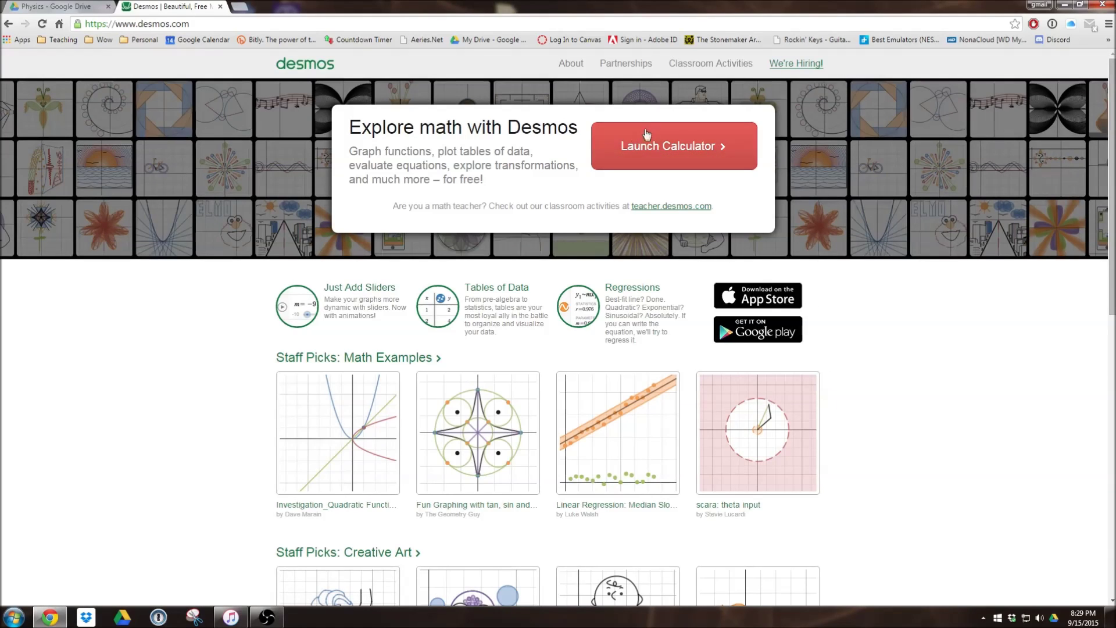
Open the Desmos graphing calculator from the desmos.com home page
{"action": "left_click", "coordinate": [675, 158]}
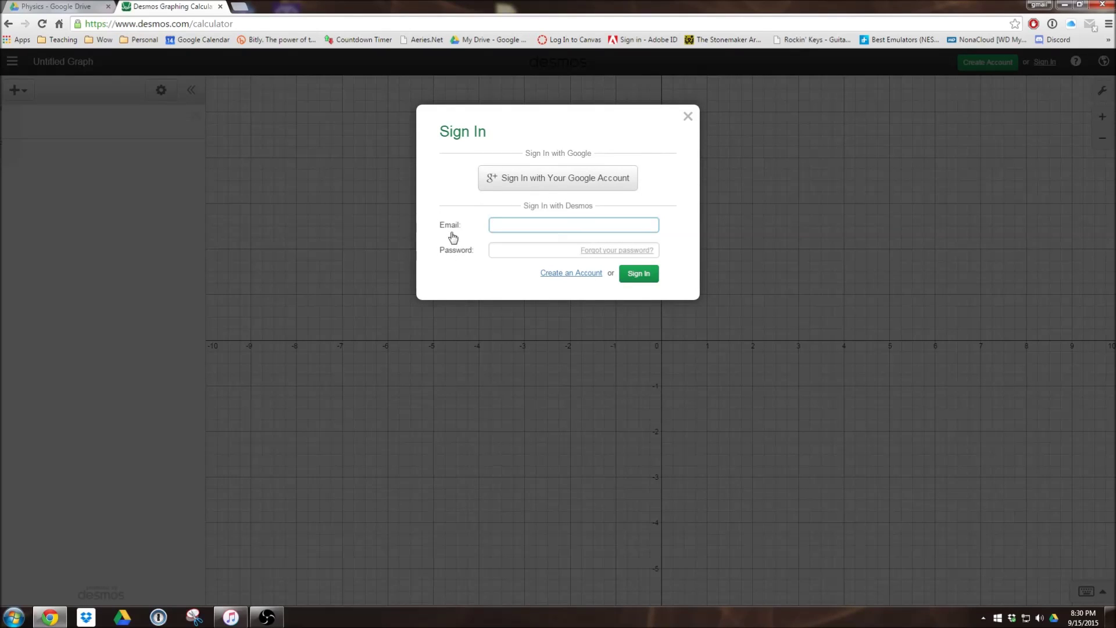
Use 'Sign In with Your Google Account' and pick the account in the popup
{"action": "left_click", "coordinate": [492, 180]}
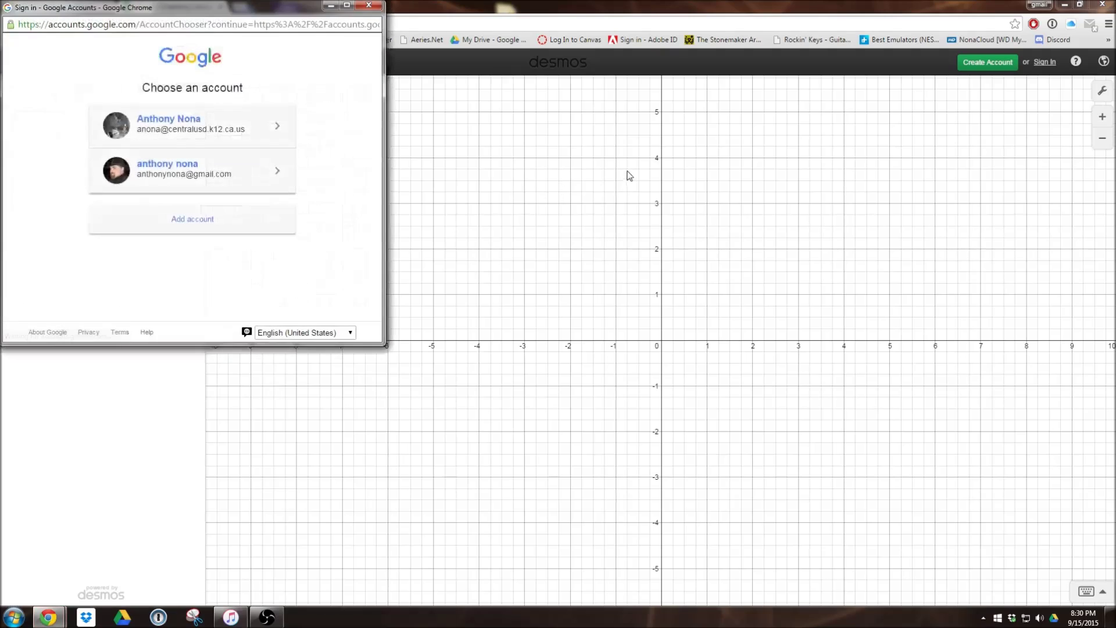
{"action": "left_click", "coordinate": [198, 137]}
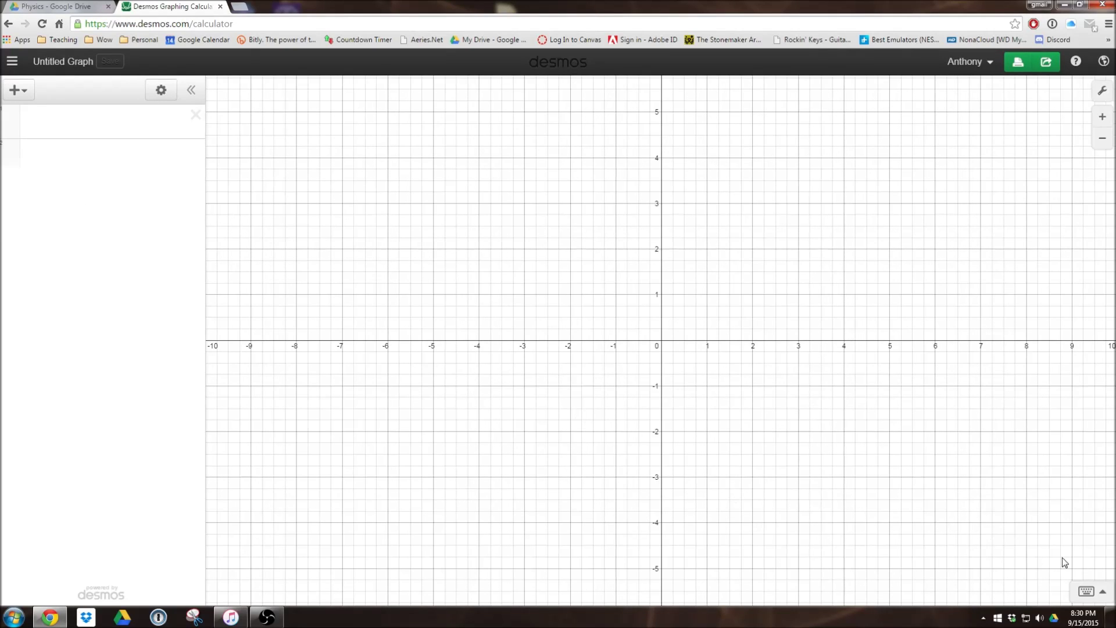
Show the on-screen math keypad, hide it, then bring it back
{"action": "left_click", "coordinate": [1086, 589]}
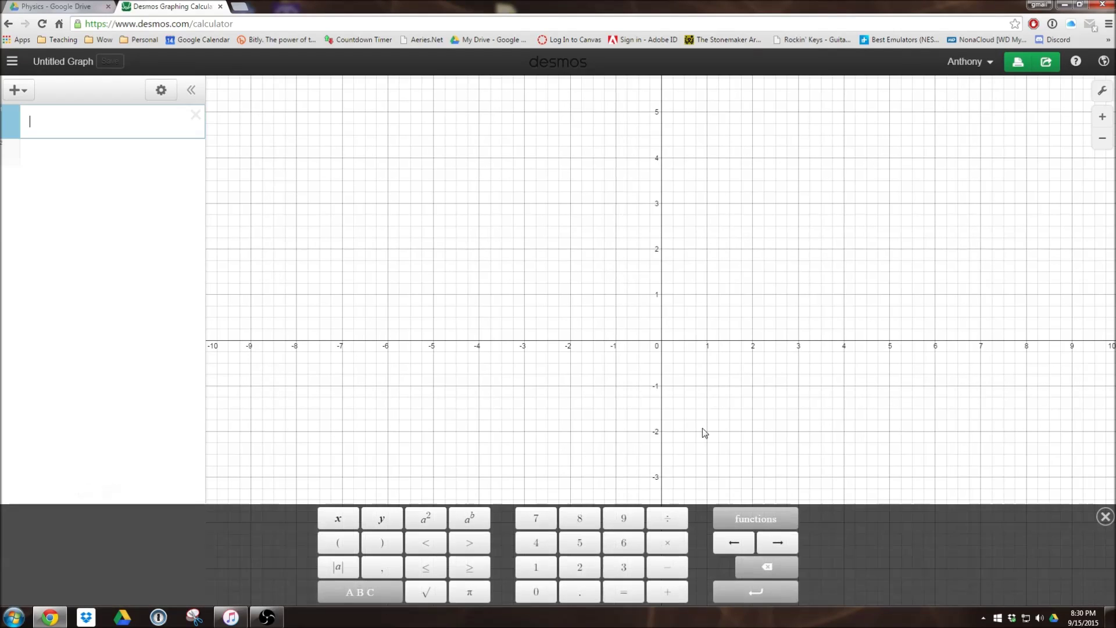
{"action": "left_click", "coordinate": [1106, 516]}
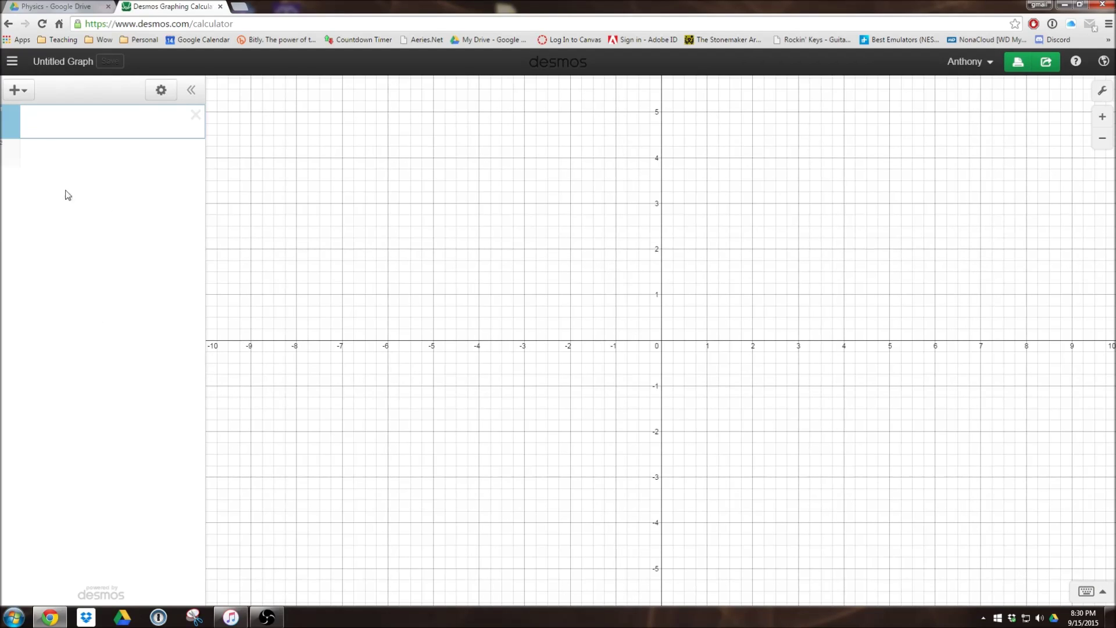
{"action": "left_click", "coordinate": [1087, 592]}
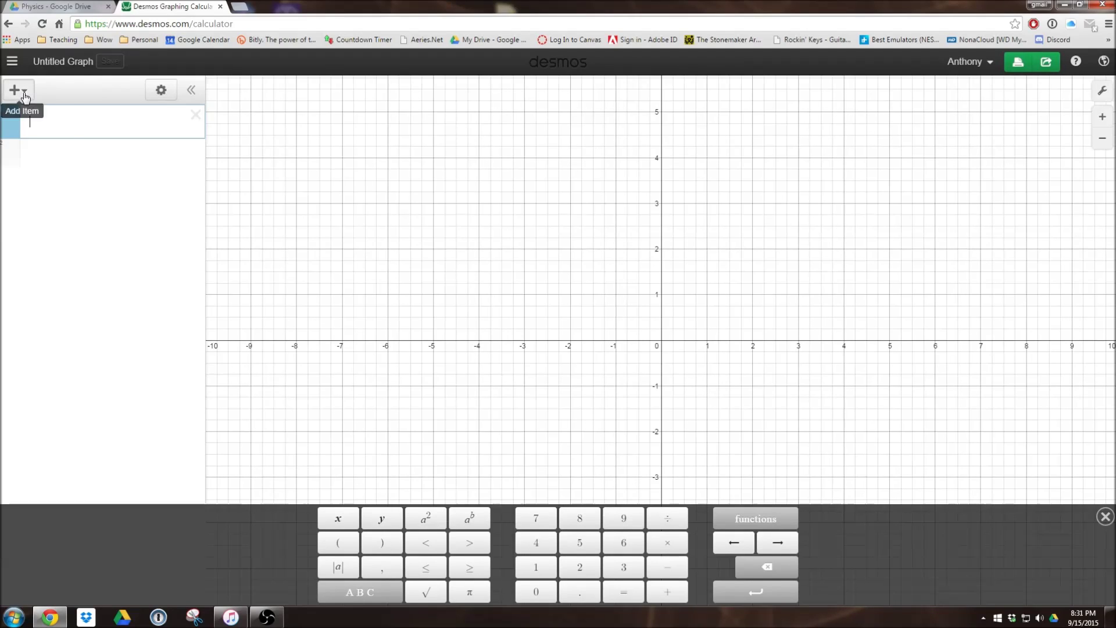
{"action": "left_click", "coordinate": [14, 93]}
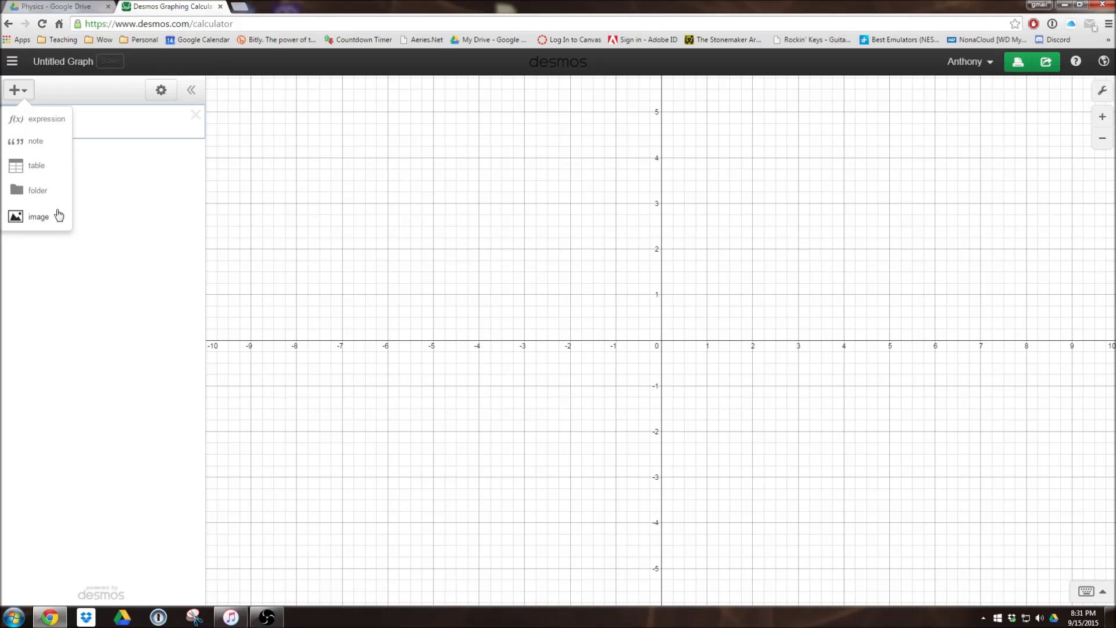
Add a table and fill the x₁ column with 1 through 5
{"action": "left_click", "coordinate": [26, 175]}
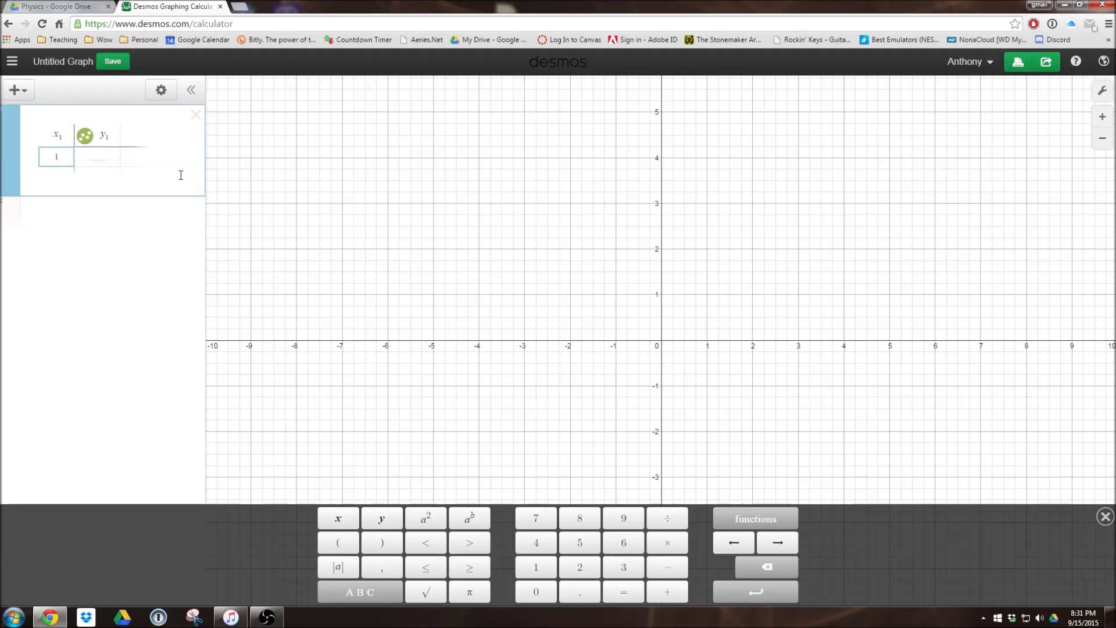
{"action": "key", "text": "Return"}
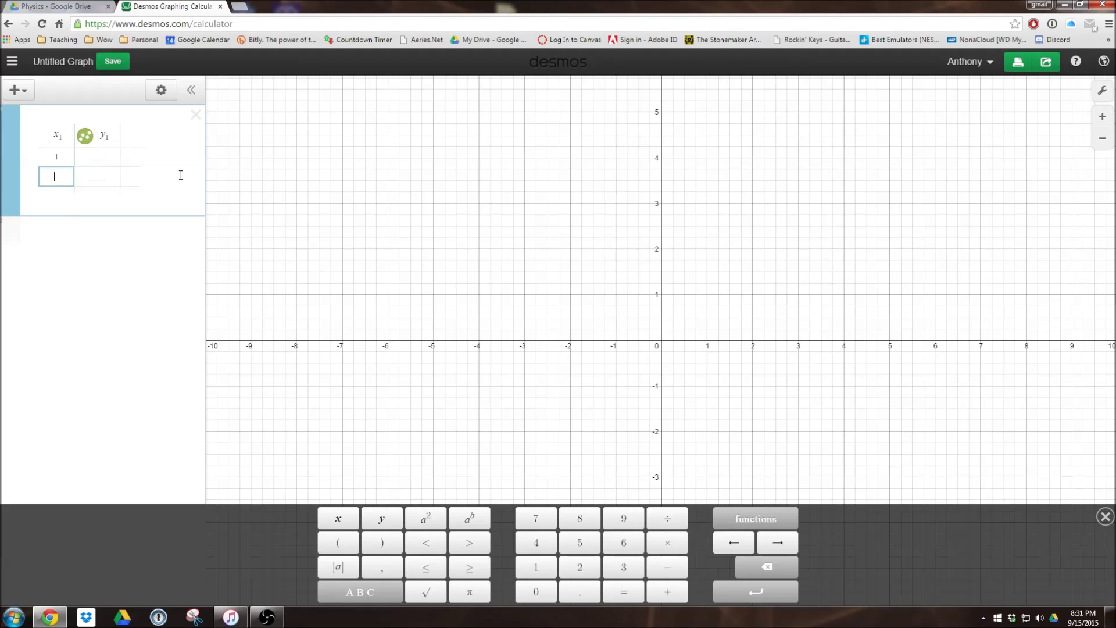
{"action": "type", "text": "2"}
{"action": "key", "text": "Return"}
{"action": "key", "text": "Return"}
{"action": "key", "text": "Return"}
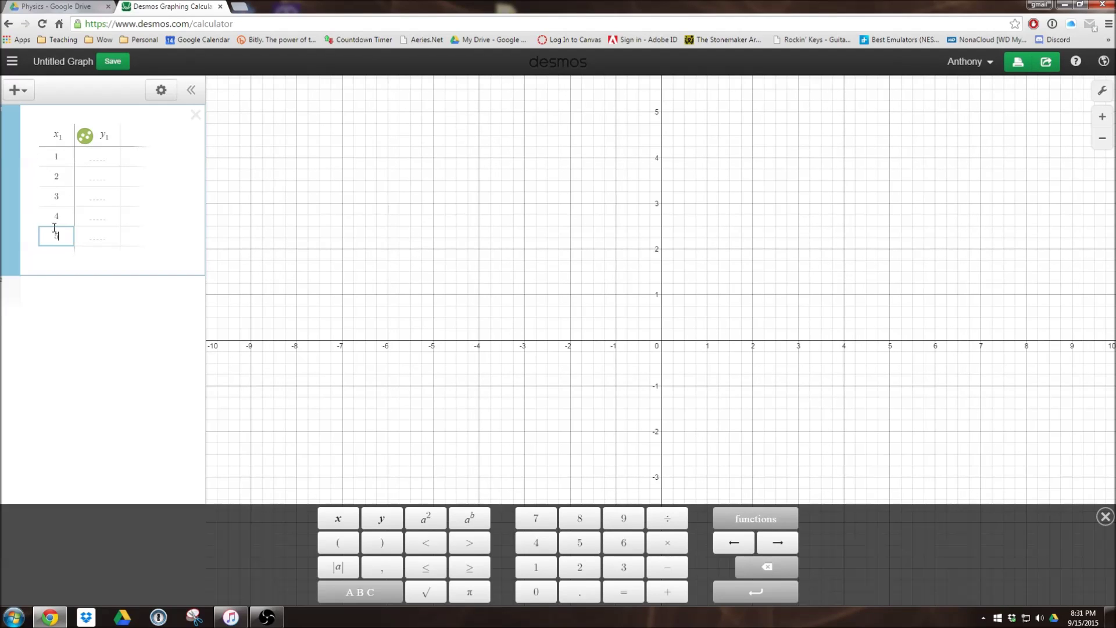
Fill the y₁ column with 11, 25, 37, 50 and 55
{"action": "left_click", "coordinate": [106, 152]}
{"action": "type", "text": "11"}
{"action": "type", "text": "25"}
{"action": "key", "text": "Return"}
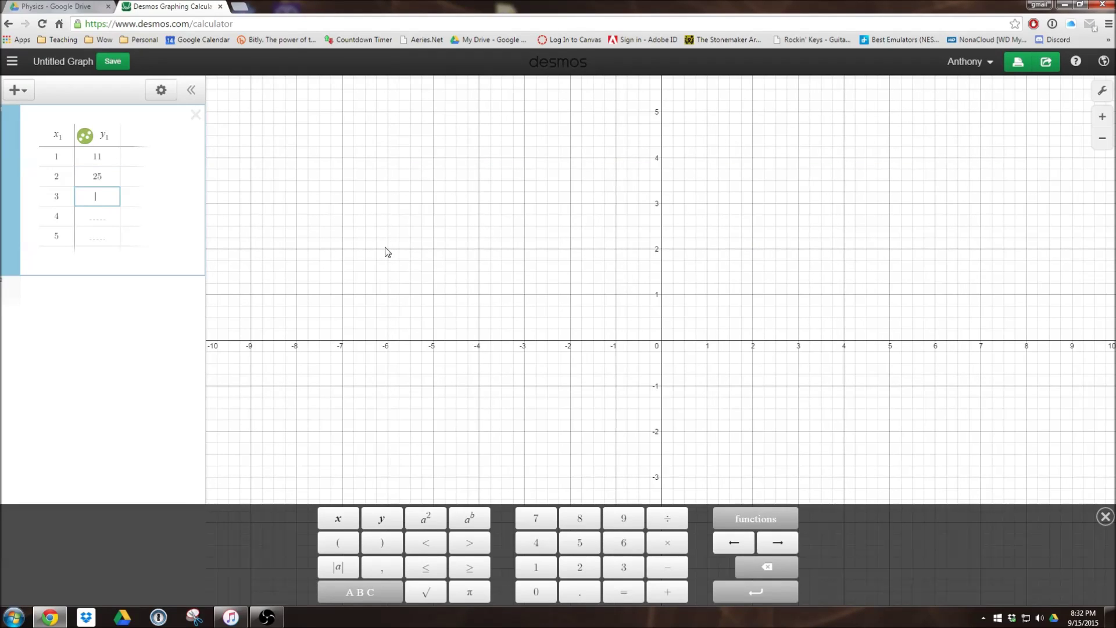
{"action": "type", "text": "37"}
{"action": "key", "text": "Return"}
{"action": "type", "text": "50"}
{"action": "key", "text": "Return"}
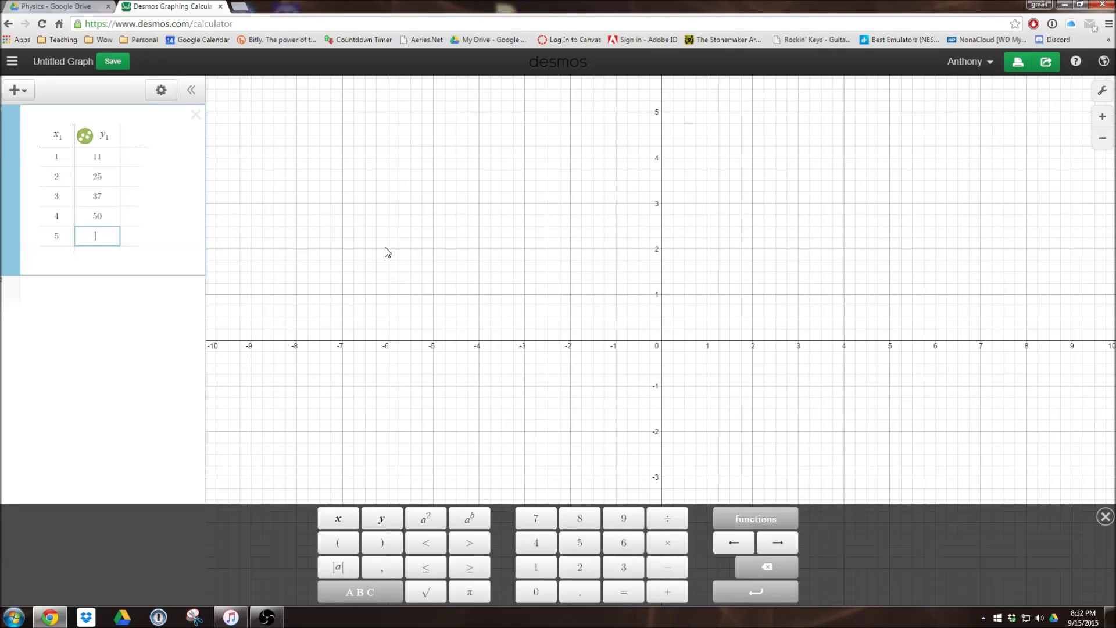
{"action": "type", "text": "57"}
{"action": "key", "text": "Return"}
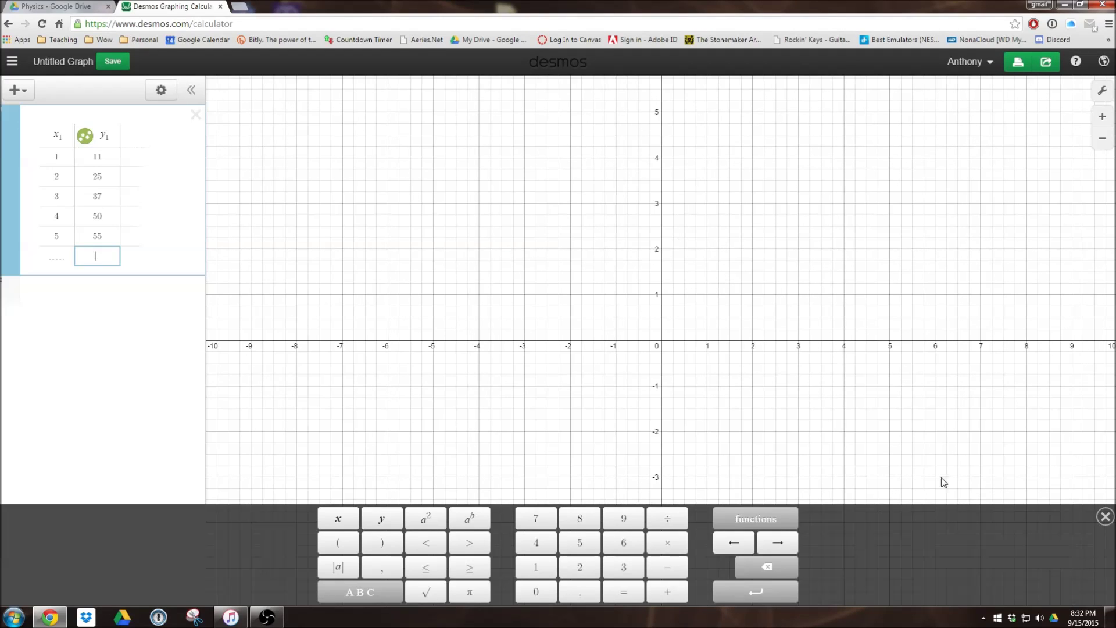
Hide the keypad and zoom the graph out until all five points show
{"action": "left_click", "coordinate": [1106, 517]}
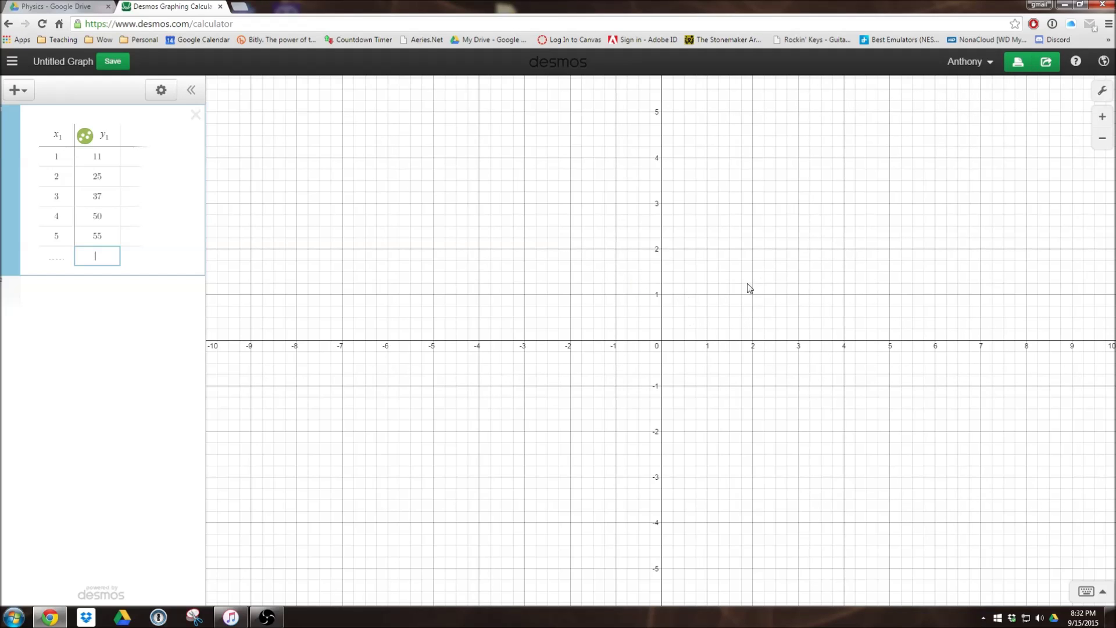
{"action": "scroll", "coordinate": [727, 283], "scroll_direction": "down", "scroll_amount": 1}
{"action": "scroll", "coordinate": [727, 283], "scroll_direction": "down", "scroll_amount": 8}
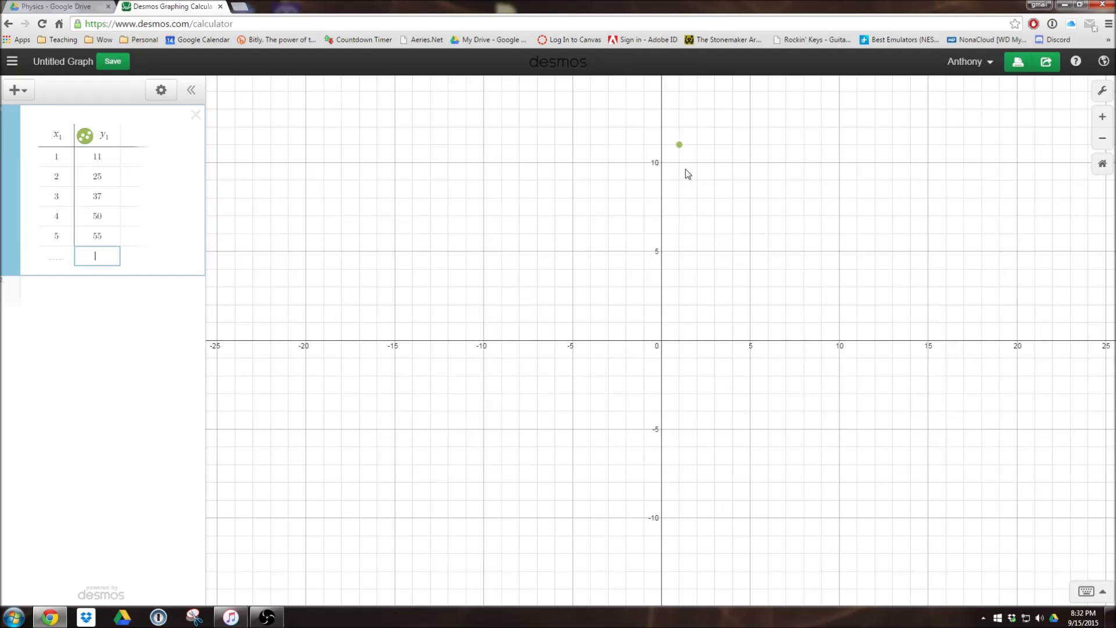
{"action": "scroll", "coordinate": [687, 174], "scroll_direction": "down", "scroll_amount": 5}
{"action": "scroll", "coordinate": [688, 173], "scroll_direction": "down", "scroll_amount": 7}
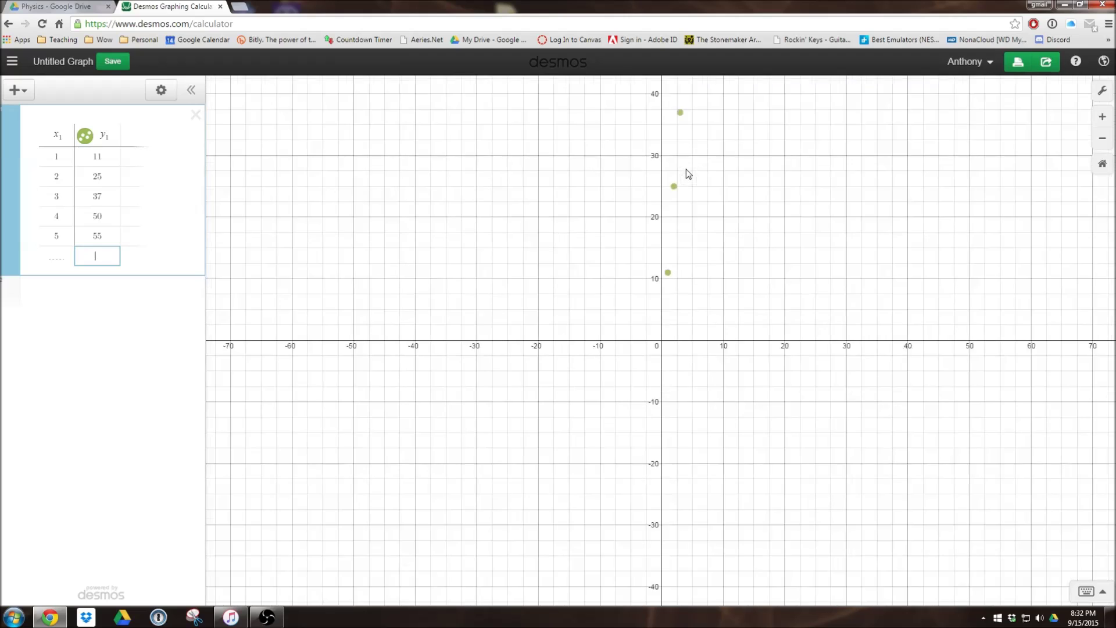
{"action": "scroll", "coordinate": [687, 173], "scroll_direction": "down", "scroll_amount": 4}
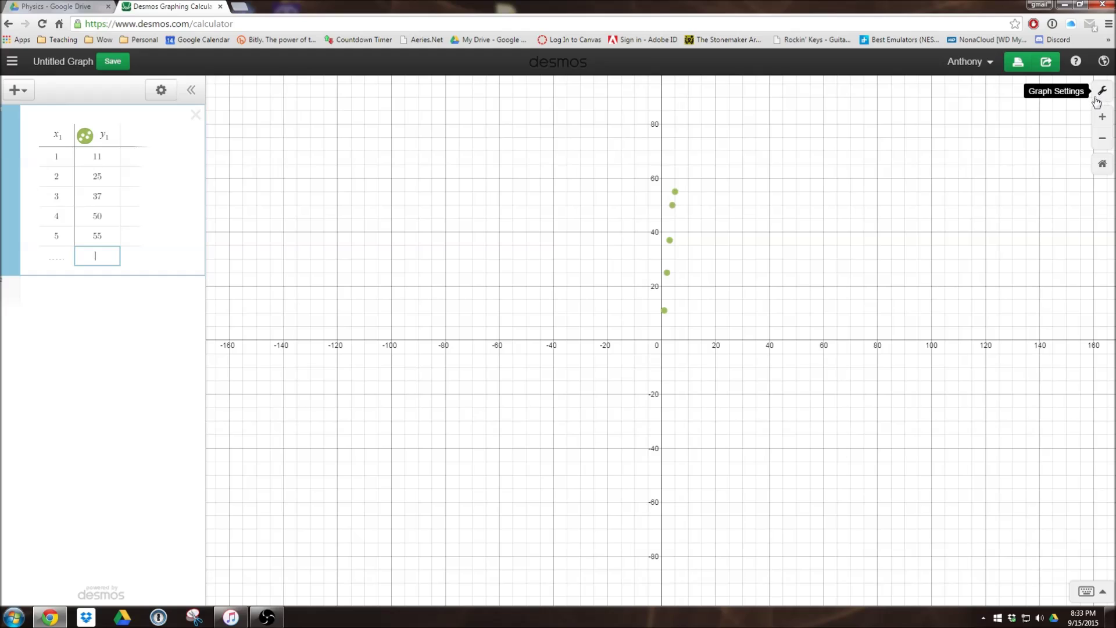
{"action": "left_click", "coordinate": [1102, 98]}
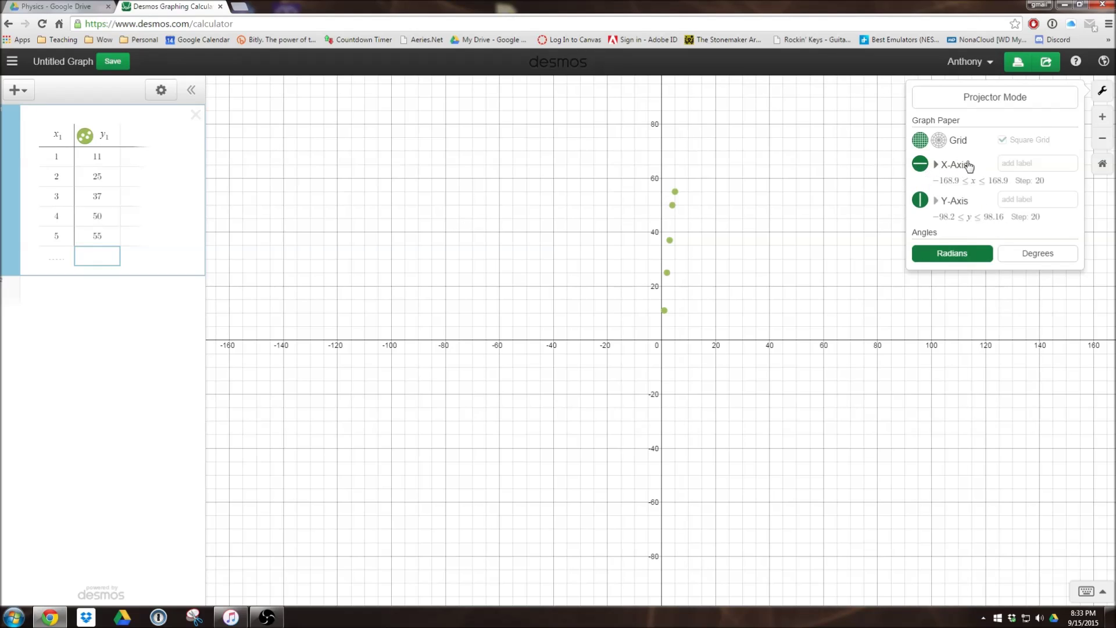
Label the x-axis '# of noodles' in Graph Settings
{"action": "left_click", "coordinate": [937, 202]}
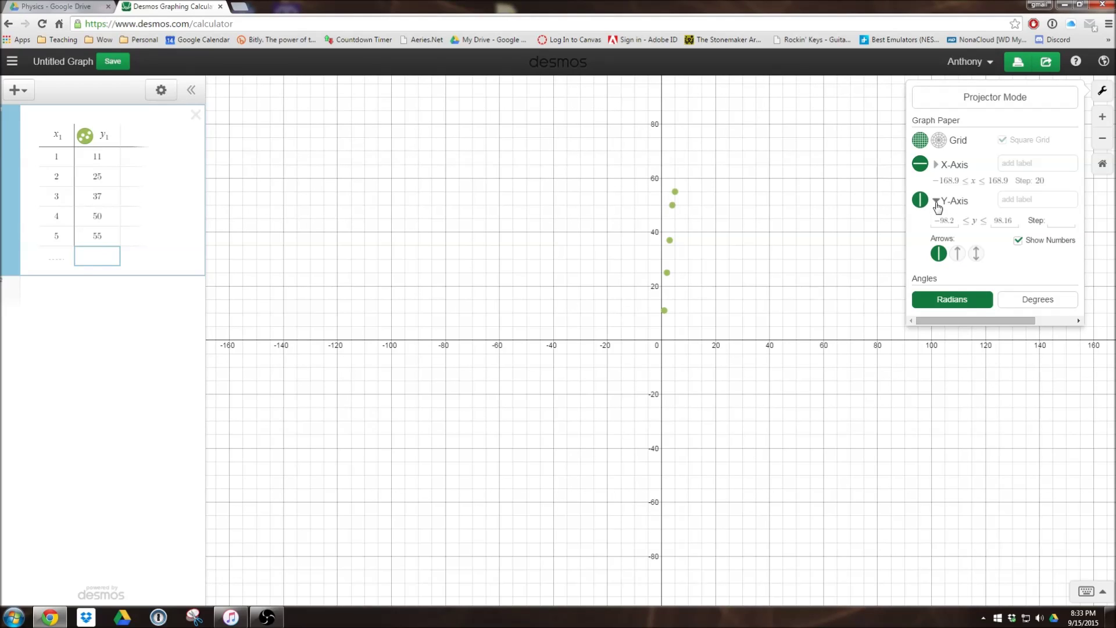
{"action": "left_click", "coordinate": [936, 201]}
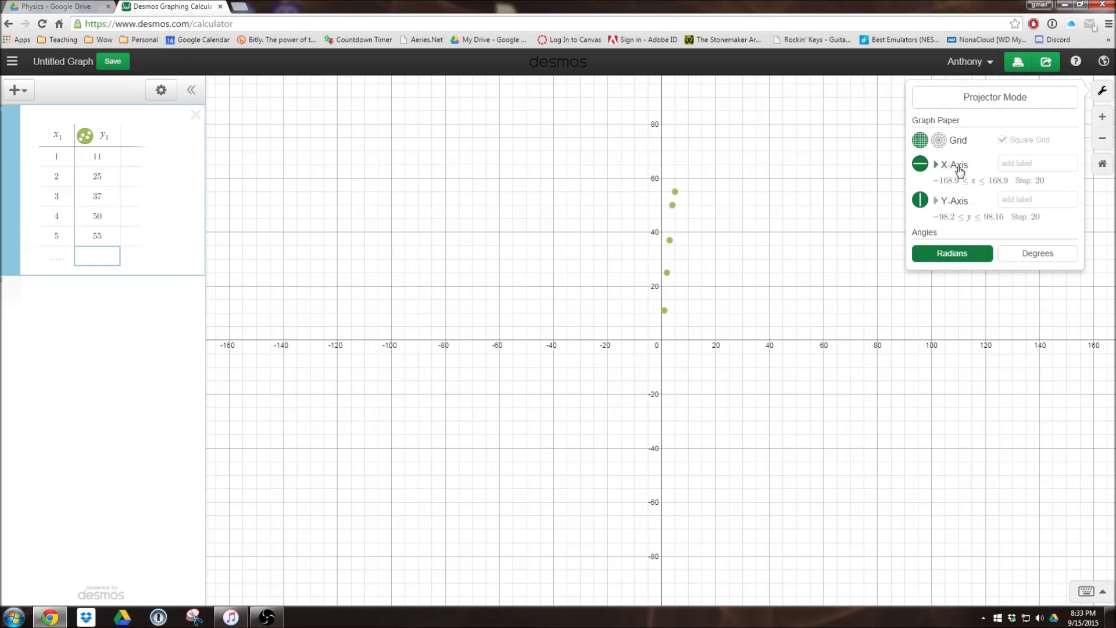
{"action": "left_click", "coordinate": [1019, 166]}
{"action": "type", "text": "# of noodles"}
Fix the x-axis label typo and label the y-axis '# of weights/objects'
{"action": "key", "text": "BackSpace"}
{"action": "key", "text": "BackSpace"}
{"action": "key", "text": "BackSpace"}
{"action": "key", "text": "BackSpace"}
{"action": "key", "text": "BackSpace"}
{"action": "key", "text": "BackSpace"}
{"action": "type", "text": "oodles"}
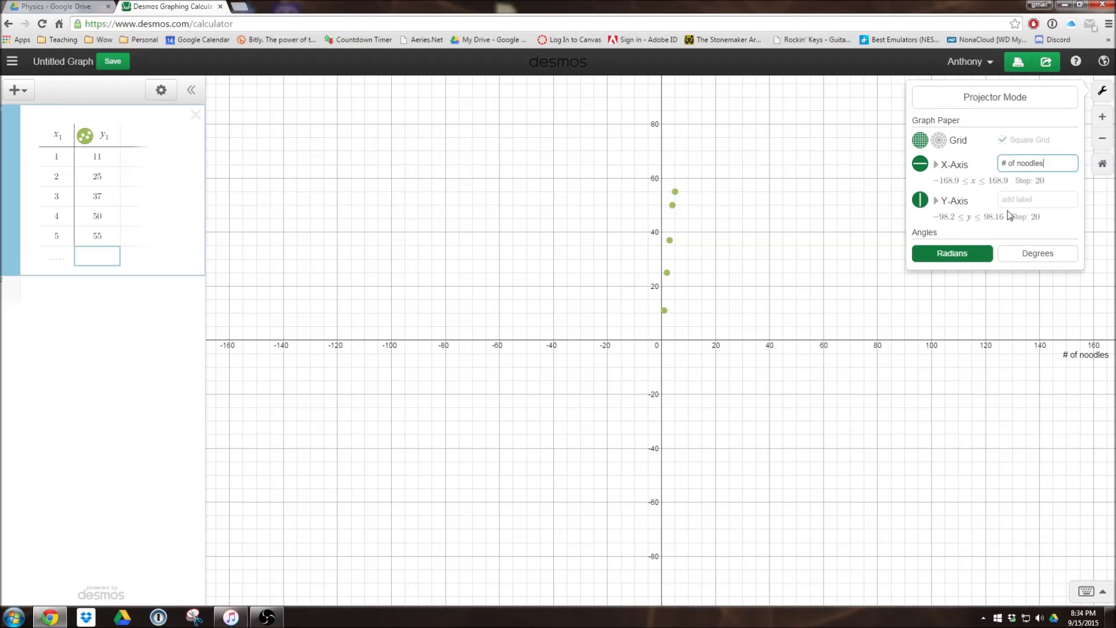
{"action": "left_click", "coordinate": [1024, 200]}
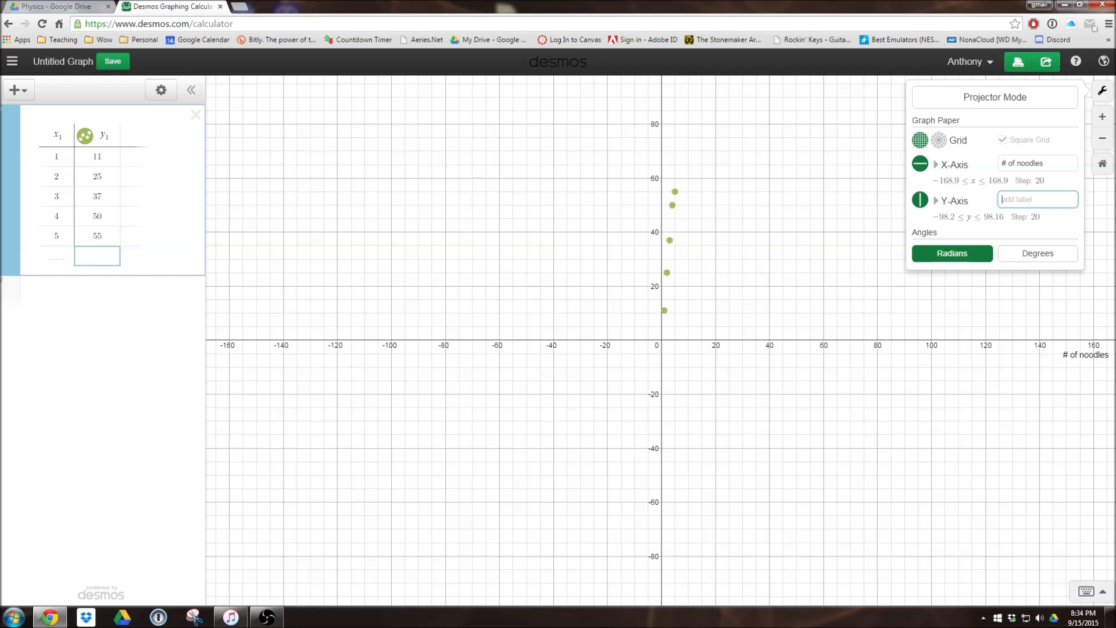
{"action": "type", "text": "# of weights/objects"}
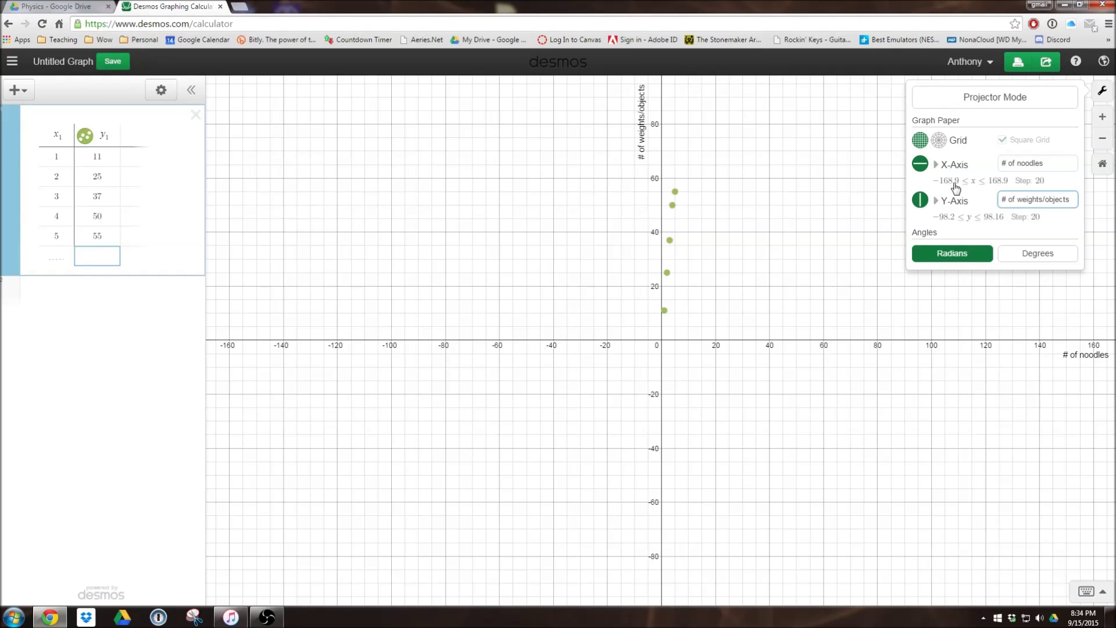
Set the x-axis range from -1 to 6 with a step of 1
{"action": "left_click", "coordinate": [952, 185]}
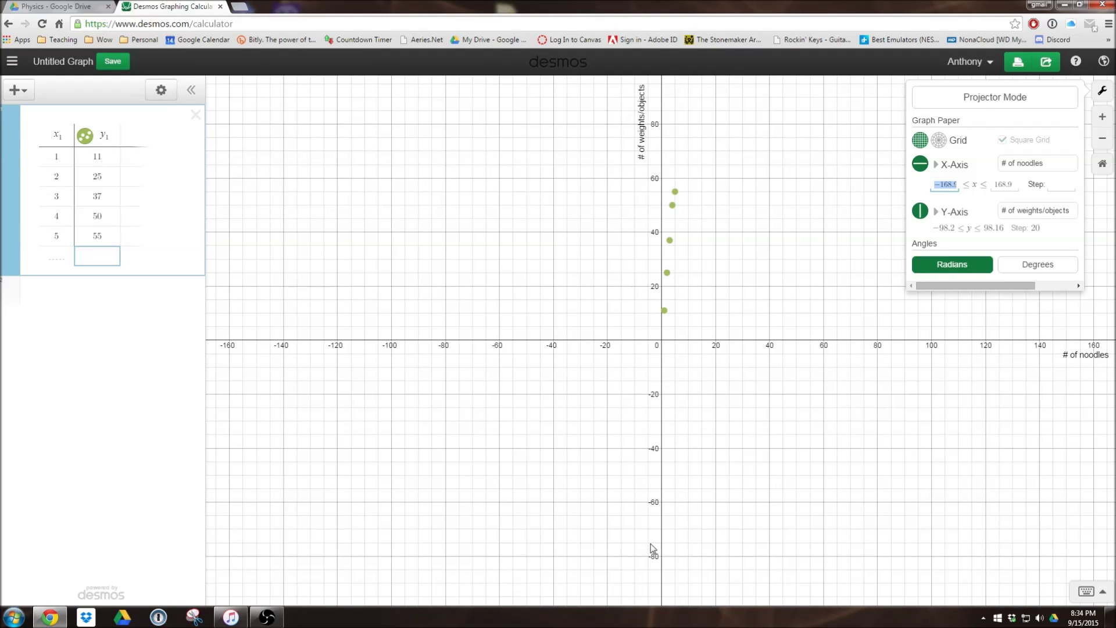
{"action": "type", "text": "-1"}
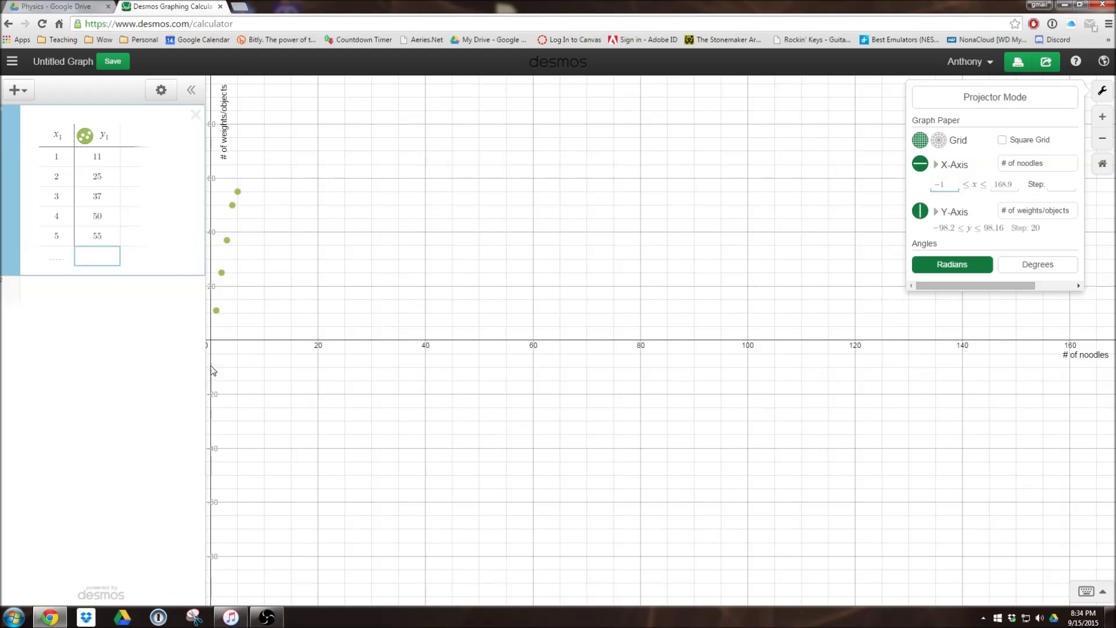
{"action": "left_click", "coordinate": [1010, 183]}
{"action": "left_click_drag", "start_coordinate": [1018, 185], "coordinate": [991, 189]}
{"action": "type", "text": "6"}
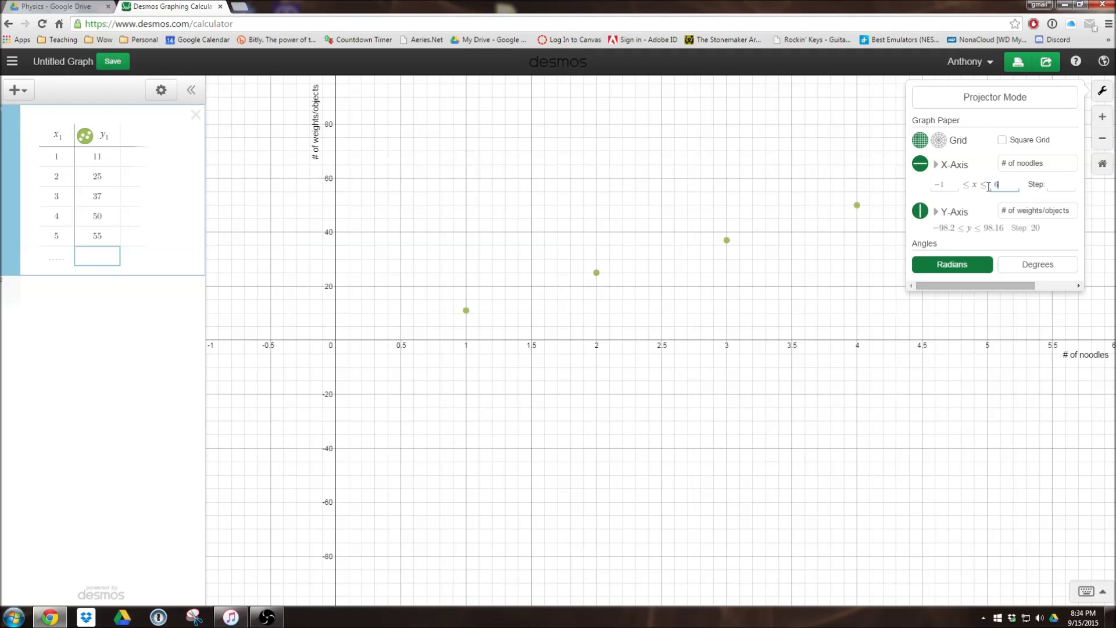
{"action": "left_click", "coordinate": [1062, 188]}
{"action": "type", "text": "1"}
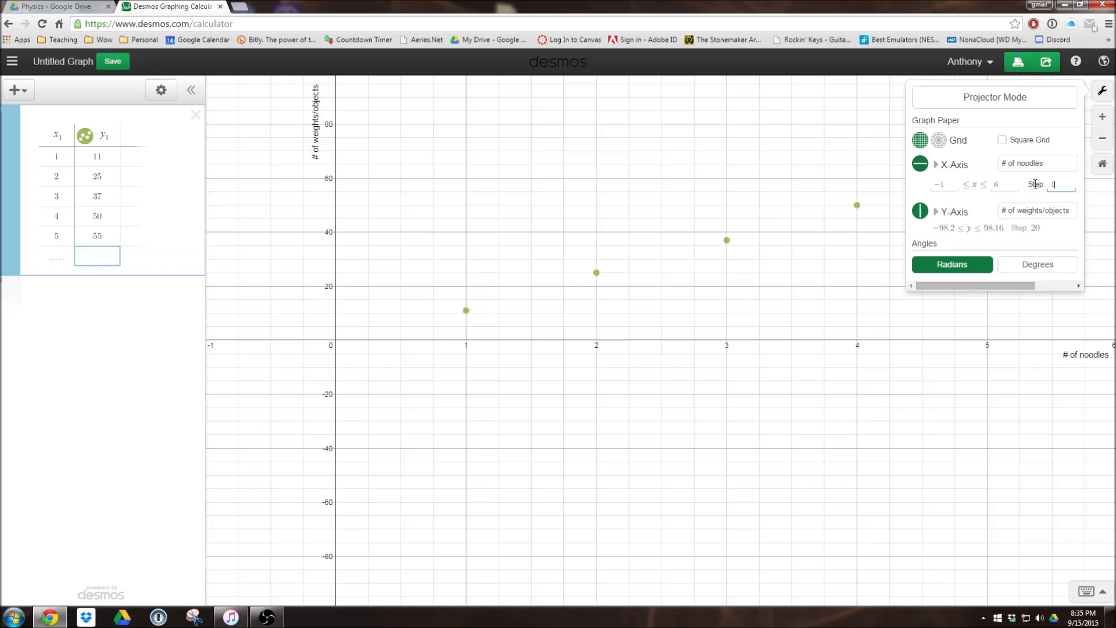
{"action": "left_click", "coordinate": [949, 229]}
Set the y-axis range from -10 to 67 and close Graph Settings
{"action": "type", "text": "-"}
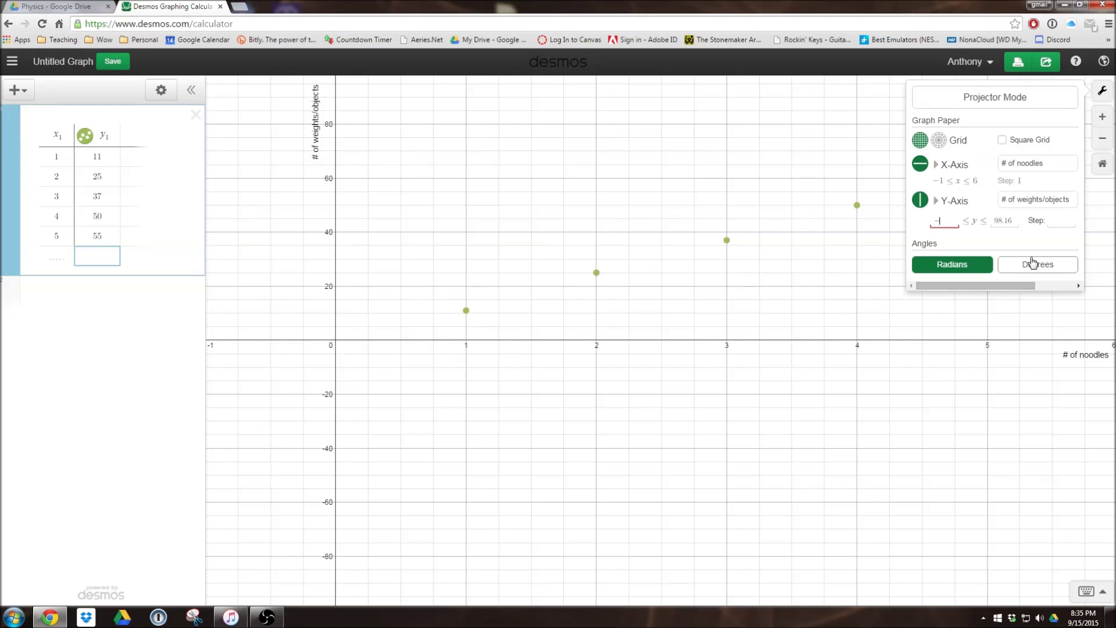
{"action": "type", "text": "10"}
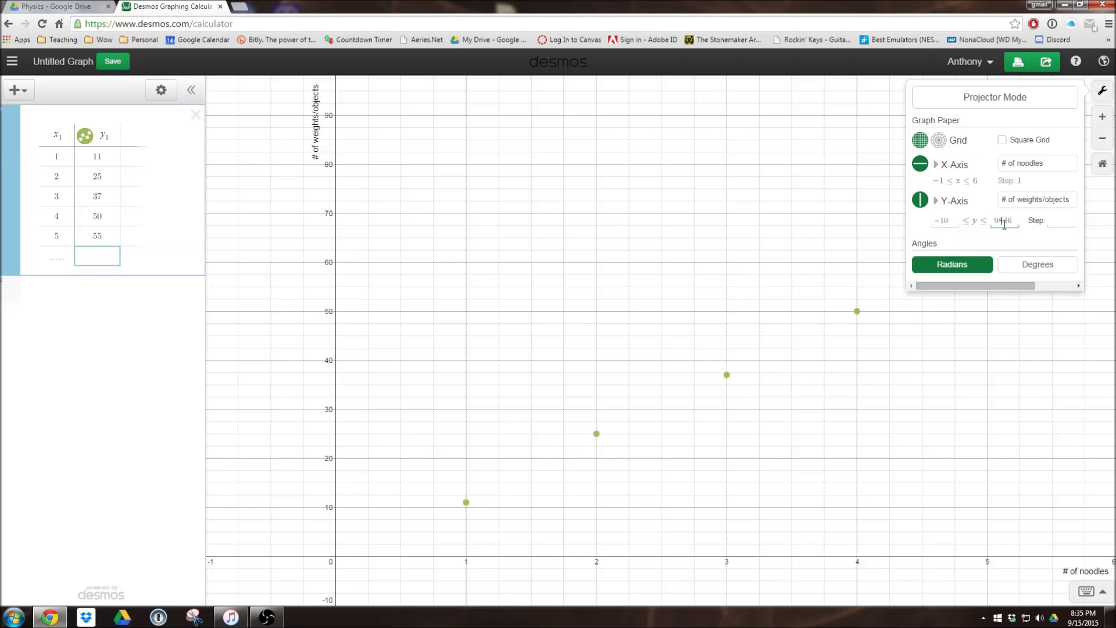
{"action": "left_click_drag", "start_coordinate": [1018, 224], "coordinate": [999, 223]}
{"action": "type", "text": "67"}
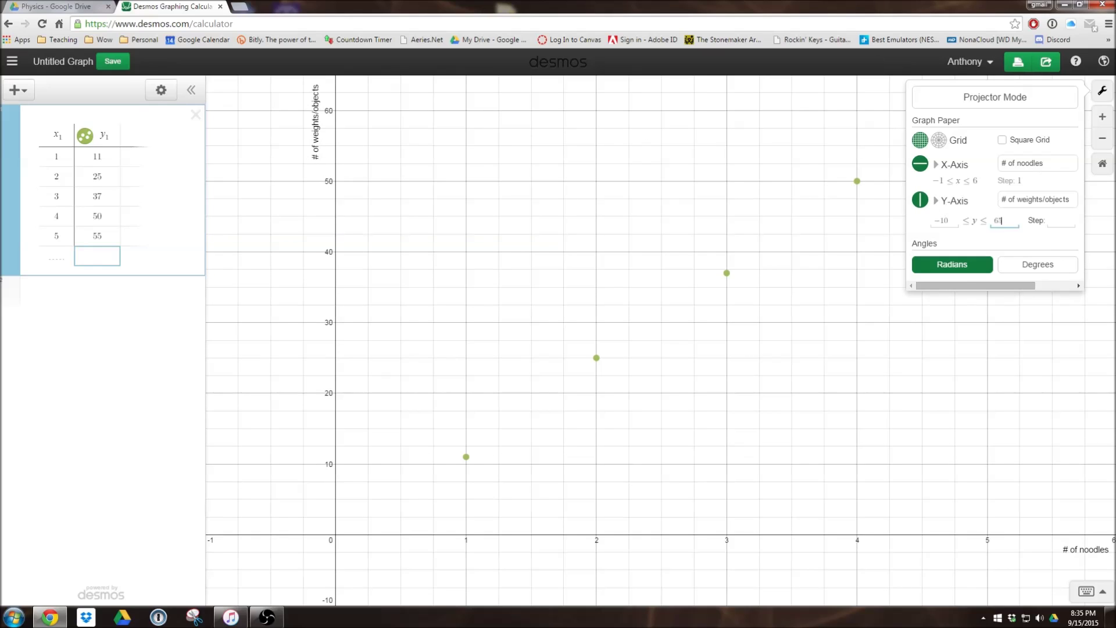
{"action": "left_click", "coordinate": [1102, 90]}
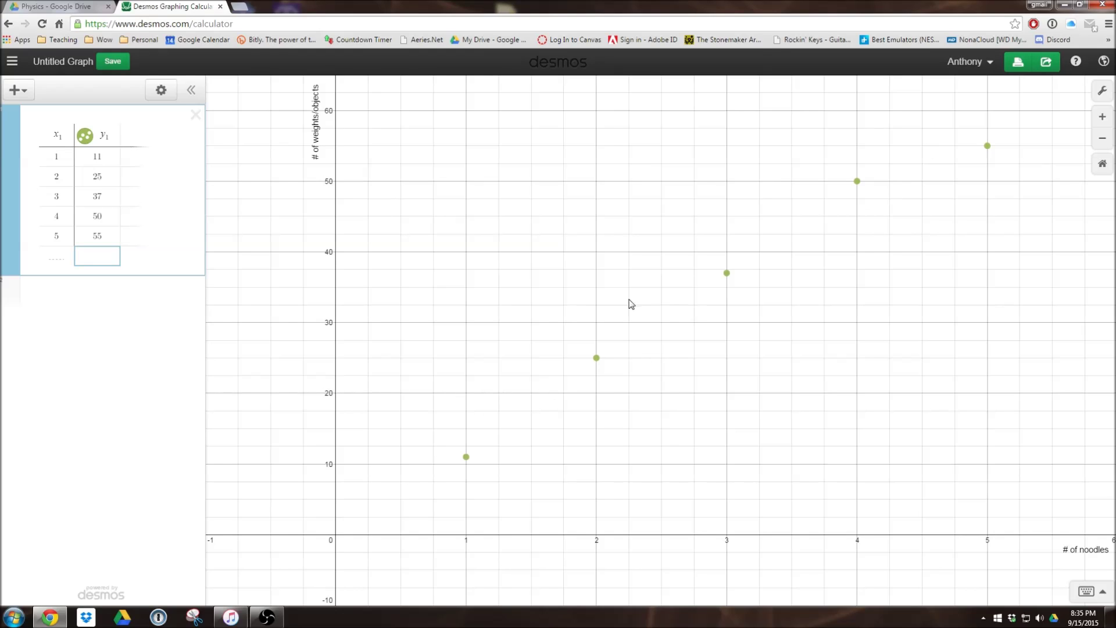
{"action": "left_click", "coordinate": [85, 135]}
{"action": "left_click", "coordinate": [85, 136]}
{"action": "left_click", "coordinate": [86, 135]}
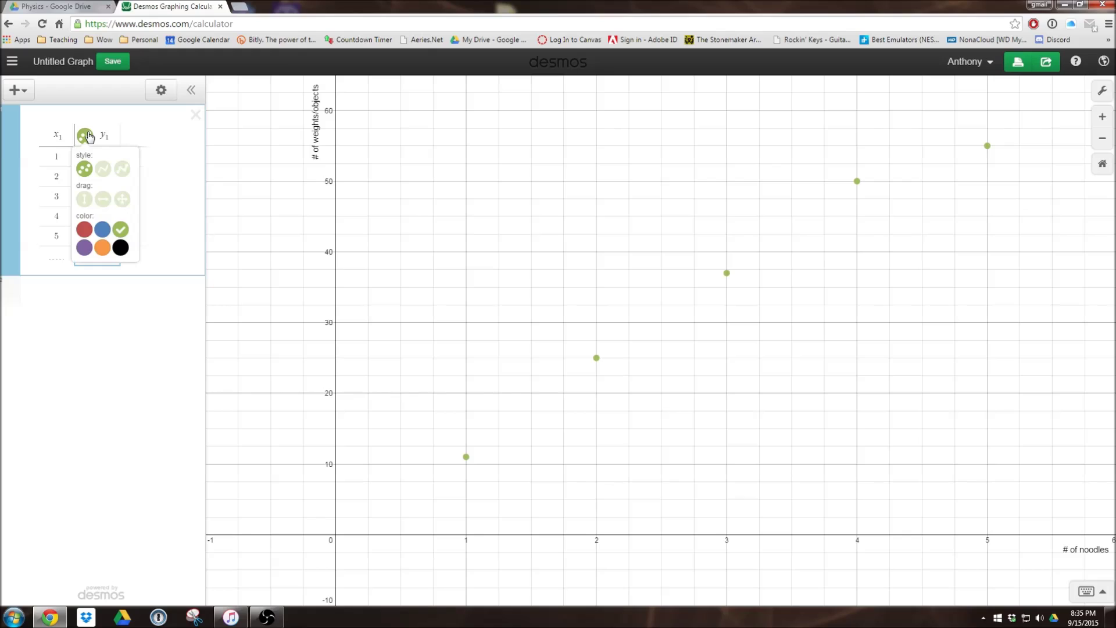
{"action": "left_click", "coordinate": [122, 170]}
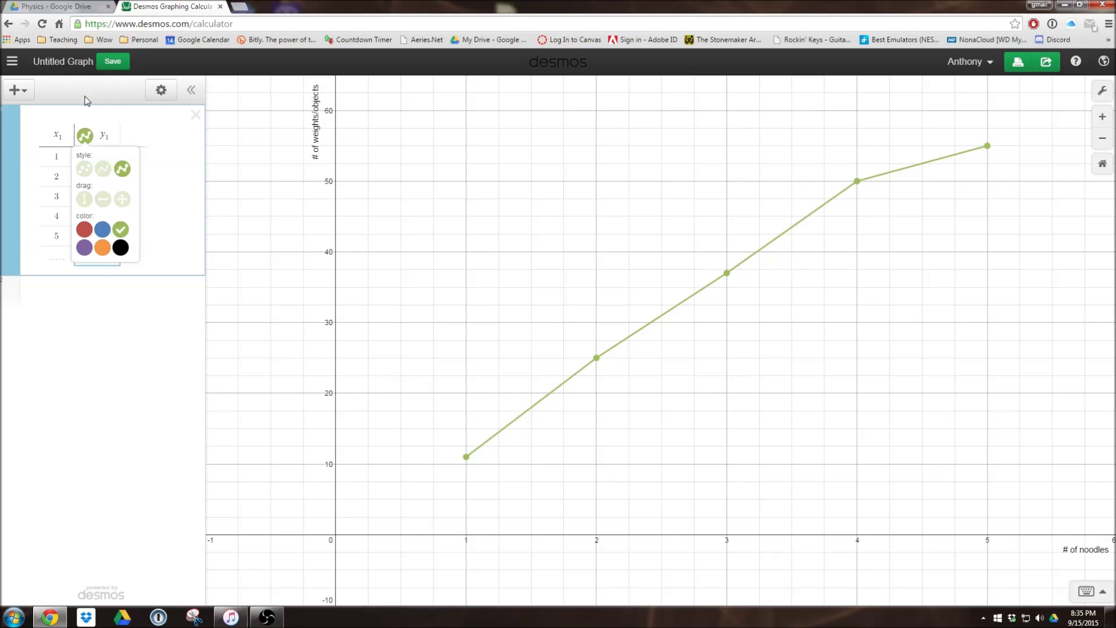
{"action": "left_click", "coordinate": [85, 139]}
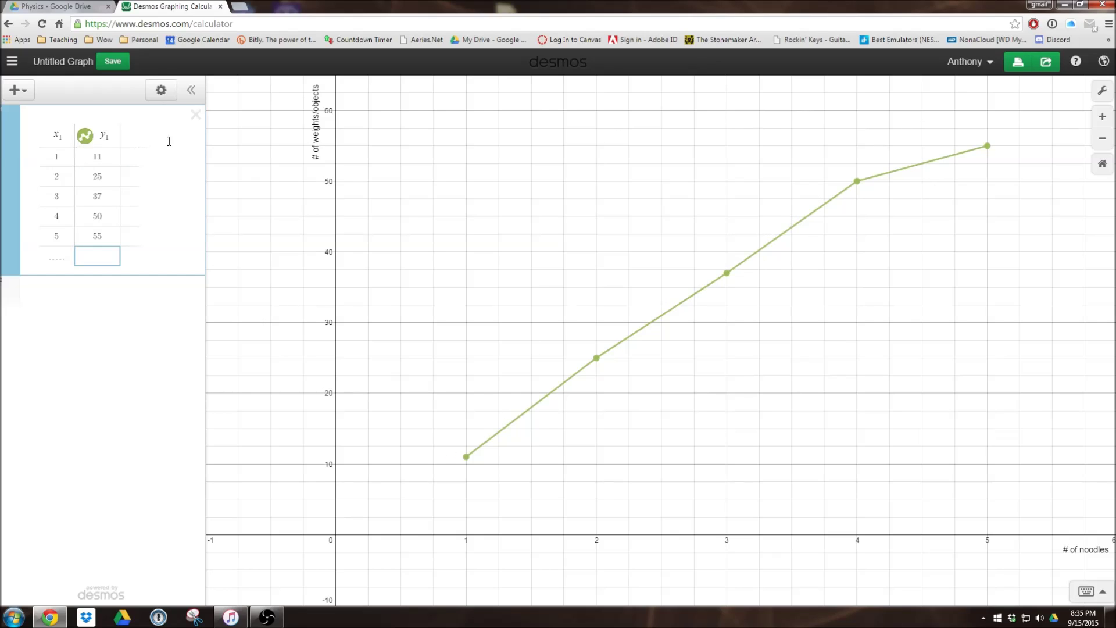
{"action": "left_click", "coordinate": [85, 138]}
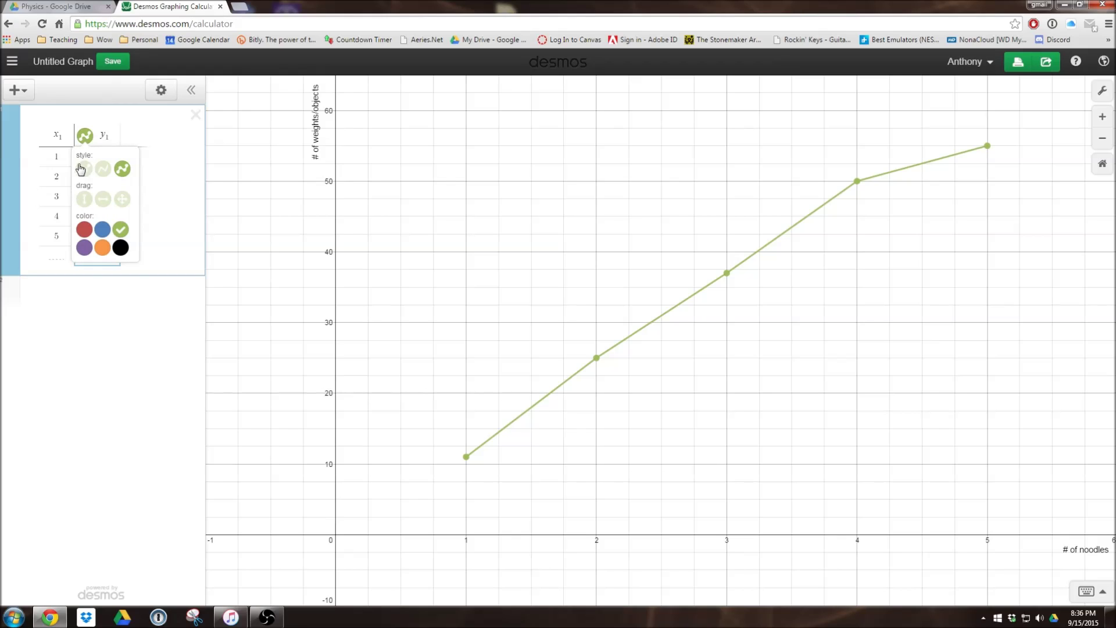
{"action": "left_click", "coordinate": [84, 169]}
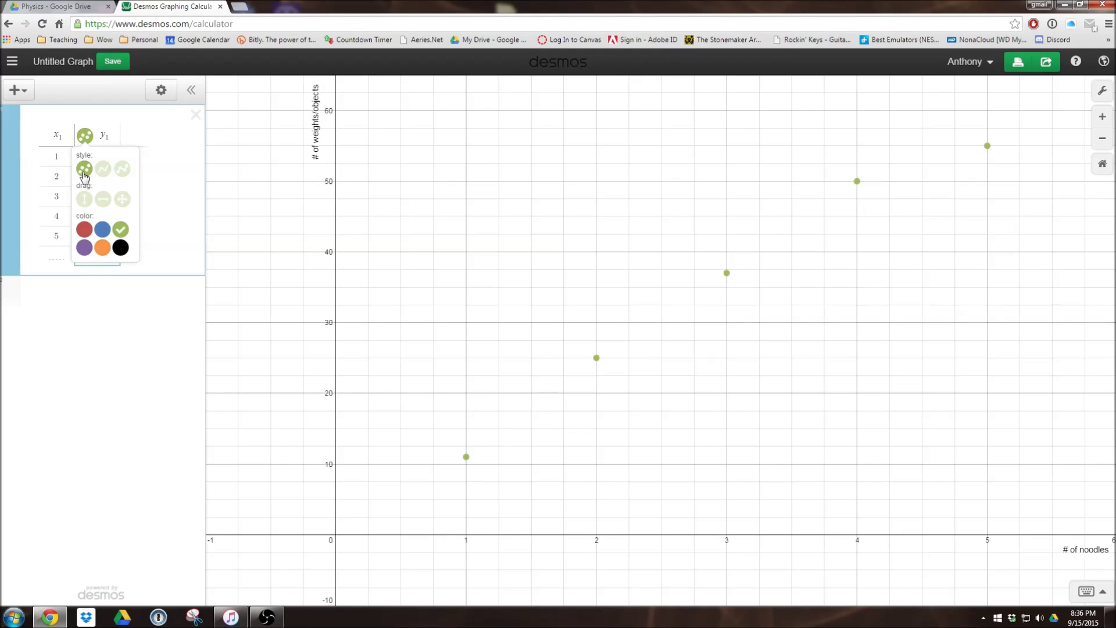
Start a new expression line below the table with the math keypad showing
{"action": "left_click", "coordinate": [59, 301]}
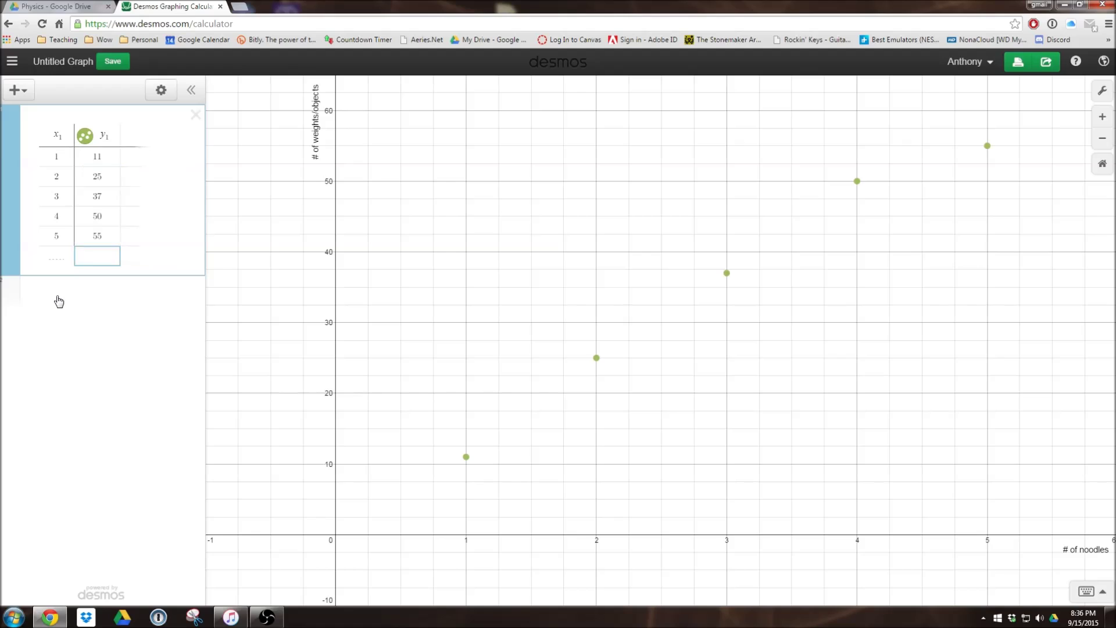
{"action": "left_click", "coordinate": [59, 302]}
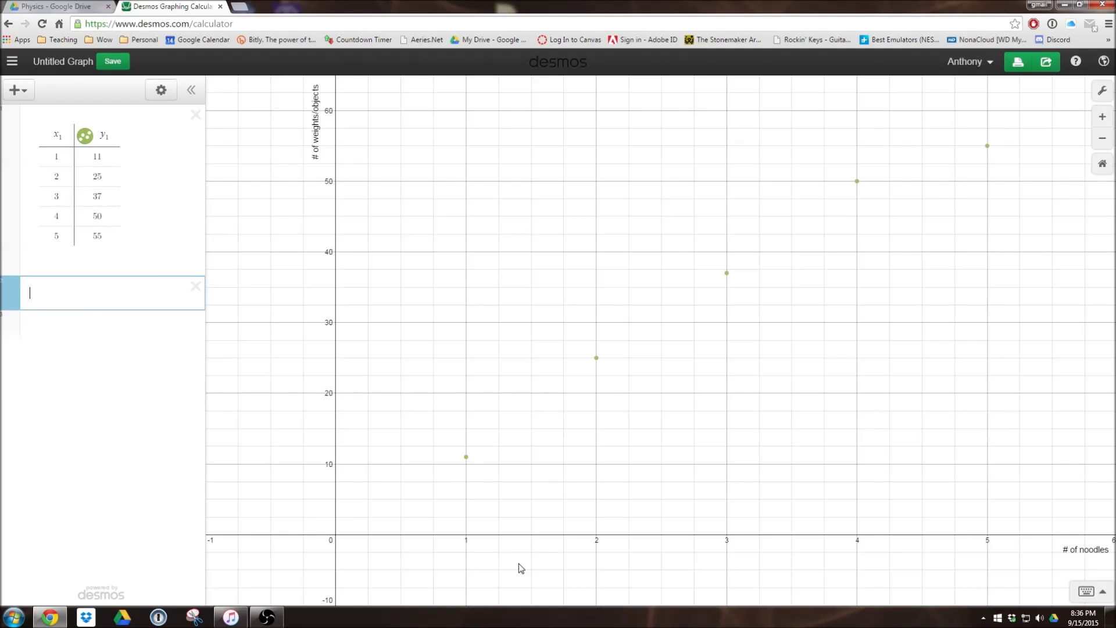
{"action": "left_click", "coordinate": [1087, 592]}
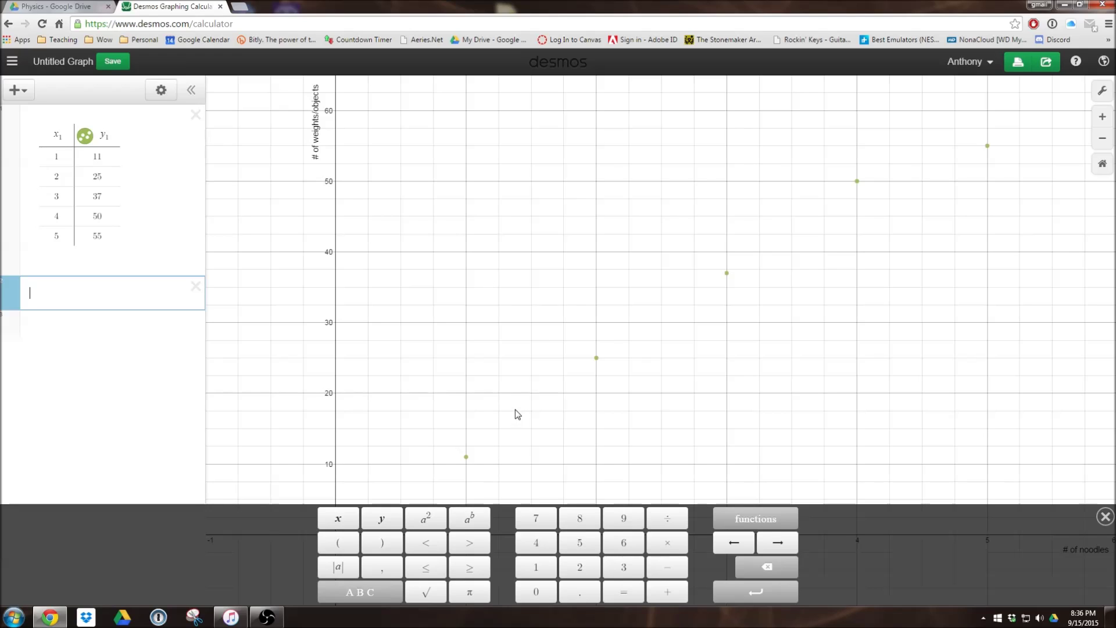
Enter y = mx + b from the keypad, then select part of the y₁ column label
{"action": "left_click", "coordinate": [384, 518]}
{"action": "left_click", "coordinate": [628, 596]}
{"action": "left_click", "coordinate": [353, 599]}
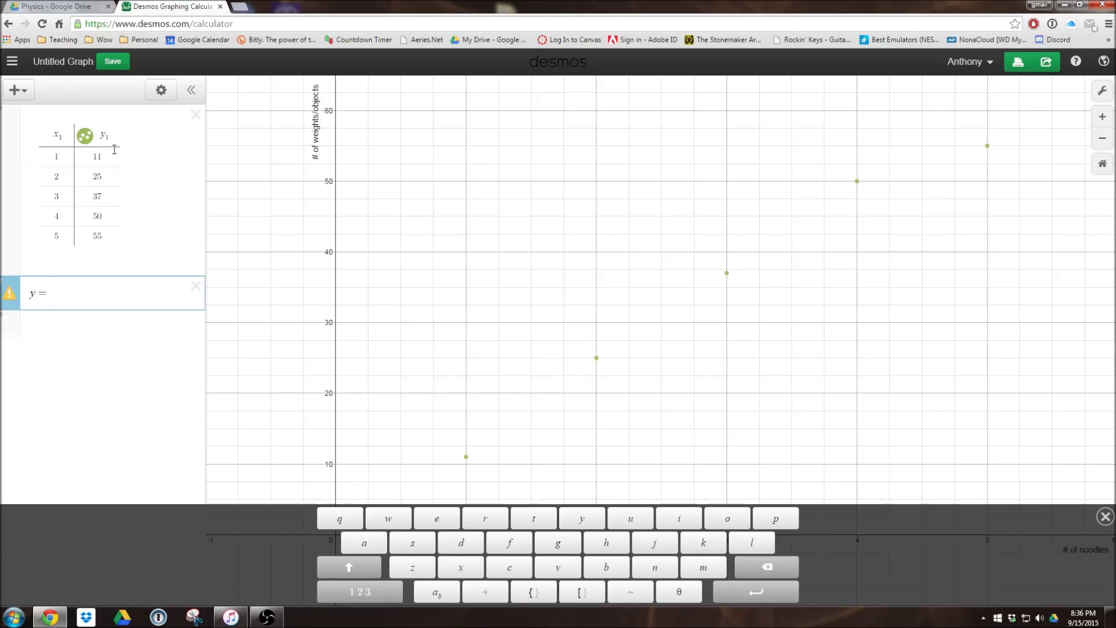
{"action": "left_click", "coordinate": [707, 572]}
{"action": "left_click", "coordinate": [465, 572]}
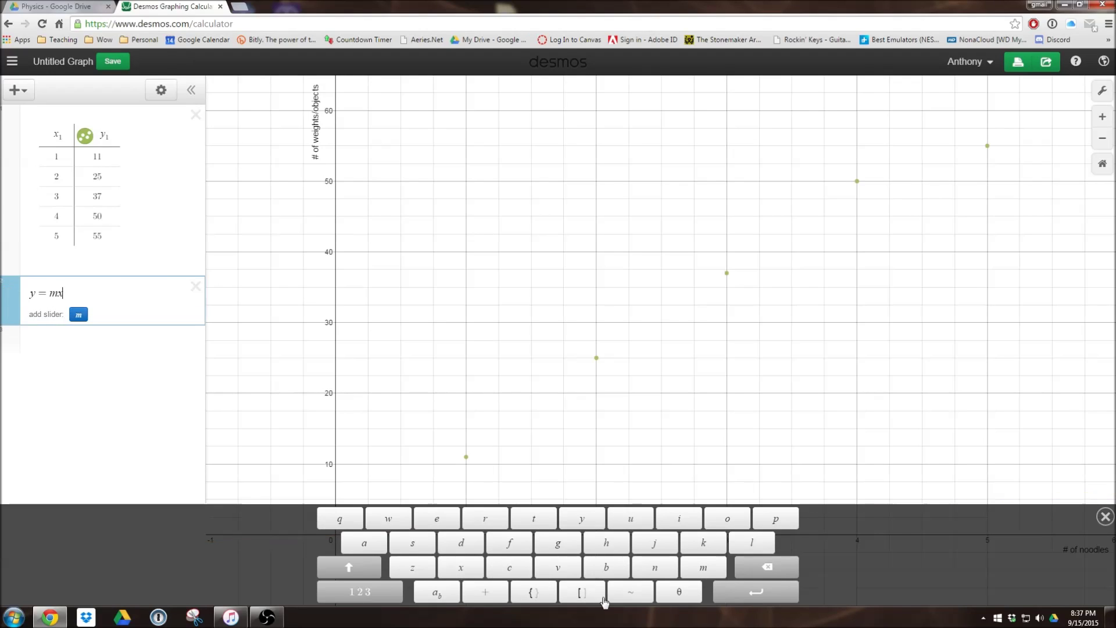
{"action": "left_click", "coordinate": [485, 592]}
{"action": "left_click", "coordinate": [605, 569]}
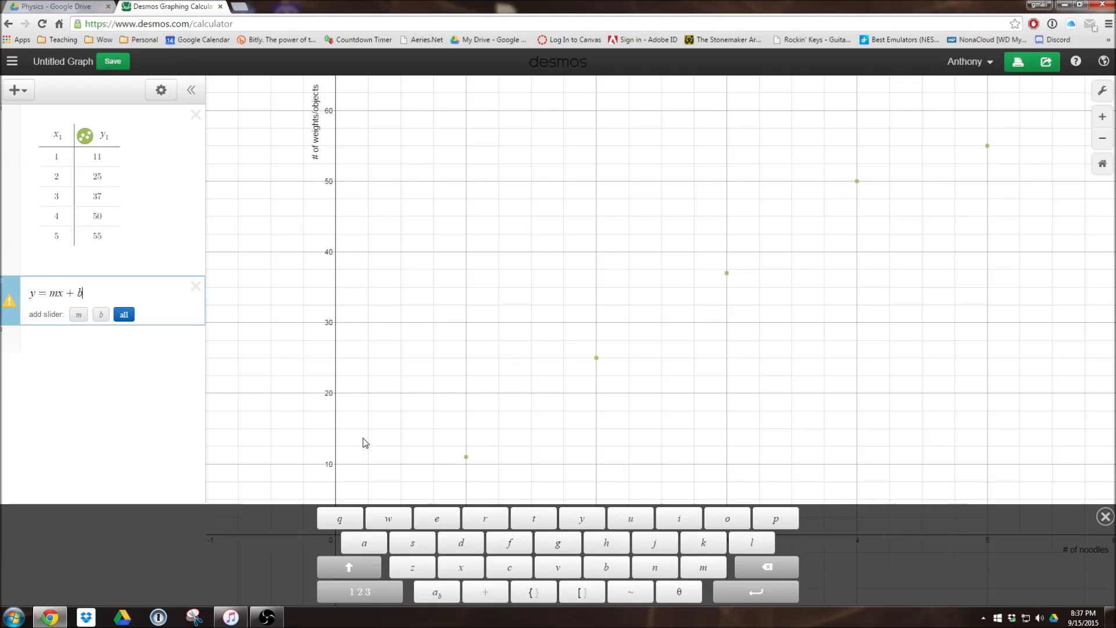
{"action": "left_click", "coordinate": [102, 134]}
{"action": "left_click_drag", "start_coordinate": [102, 134], "coordinate": [108, 136]}
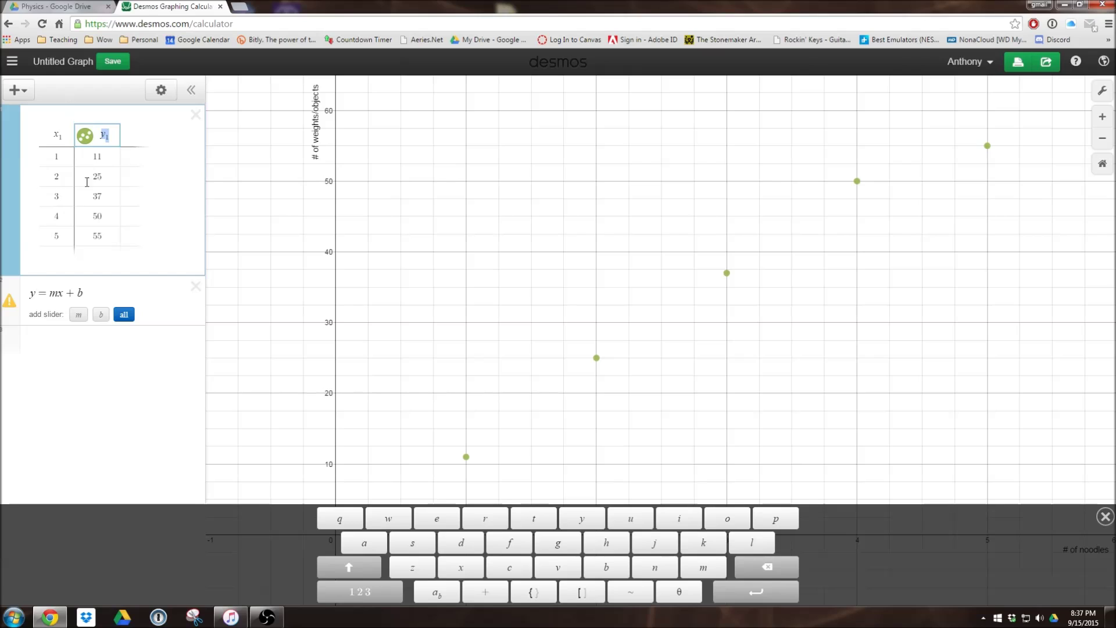
Add subscripts so the expression uses y₁ and x₁, and delete the equals sign
{"action": "left_click", "coordinate": [36, 290]}
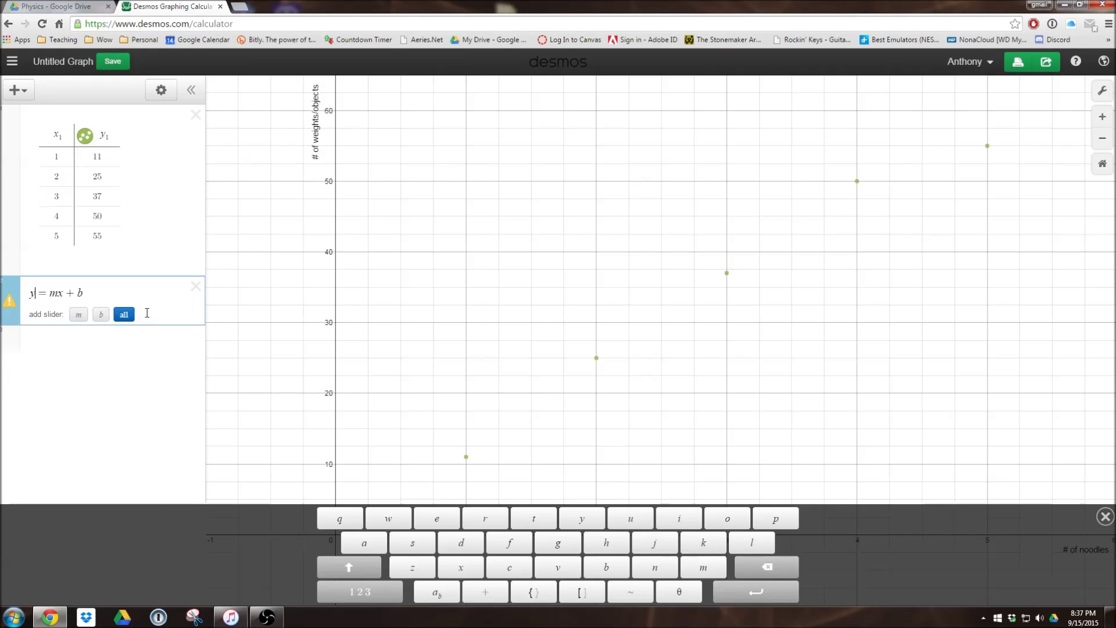
{"action": "type", "text": "1"}
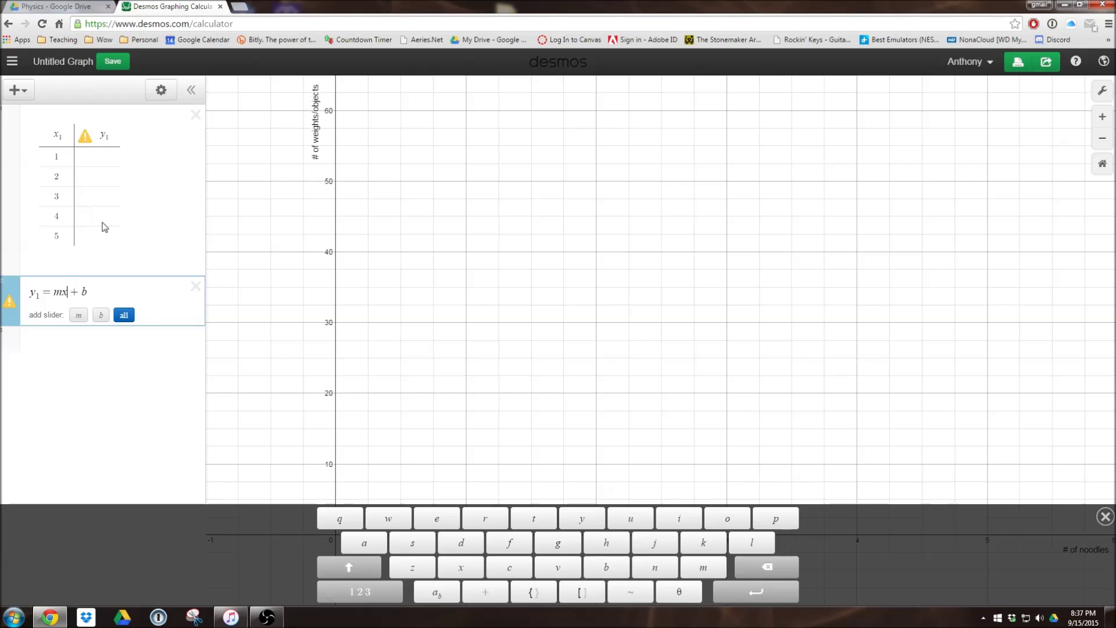
{"action": "type", "text": "1"}
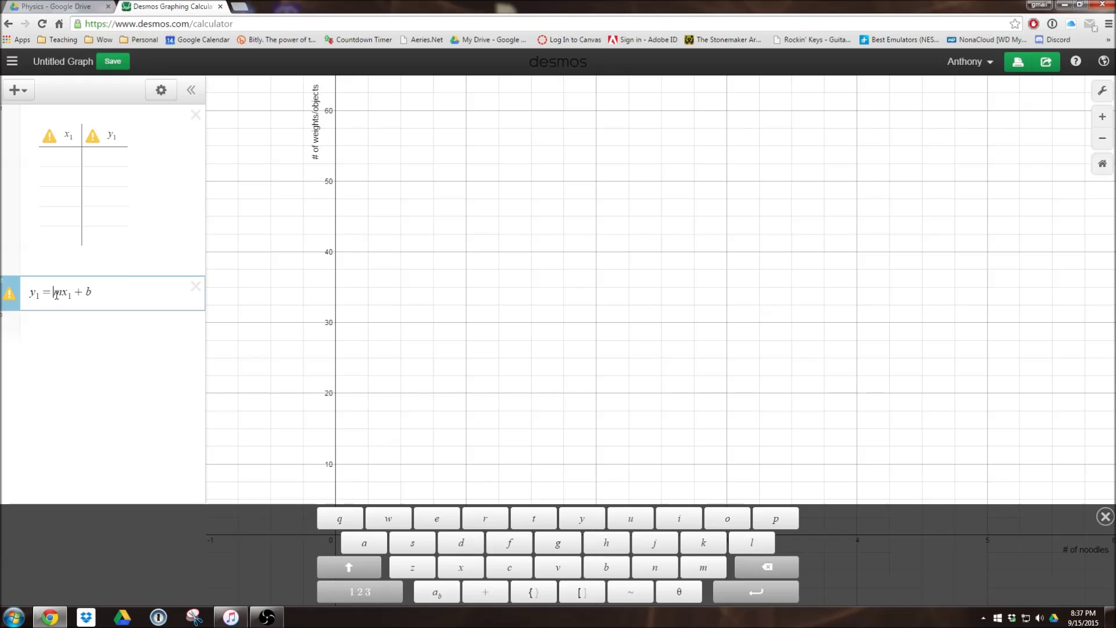
{"action": "key", "text": "BackSpace"}
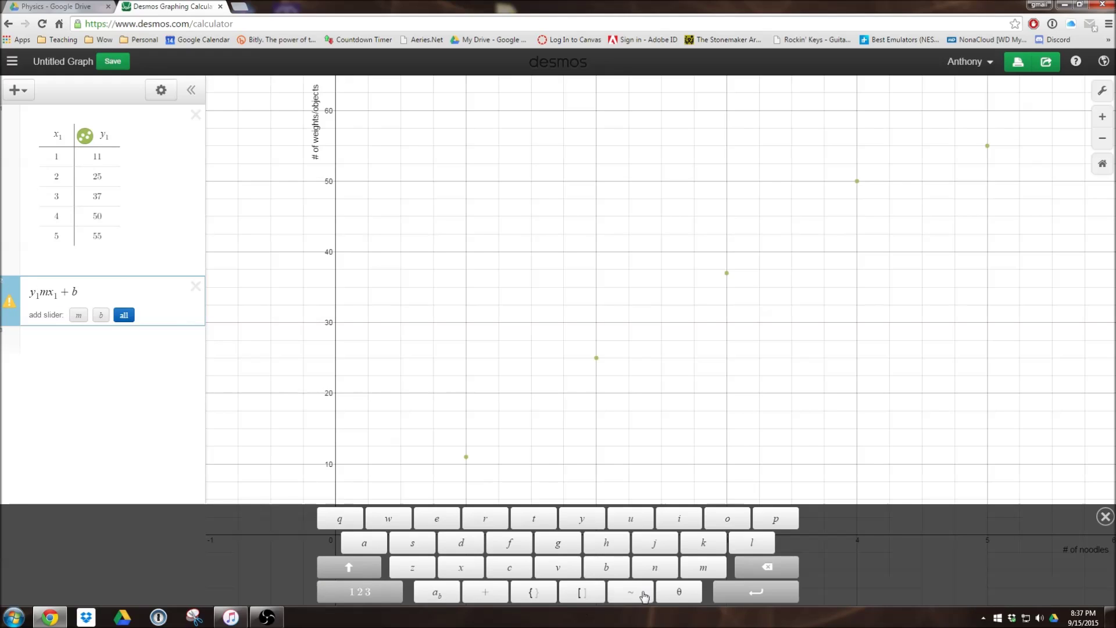
Make the expression the regression y₁ ~ mx₁ + b, giving m = 11.3 and b = 1.7
{"action": "left_click", "coordinate": [368, 597]}
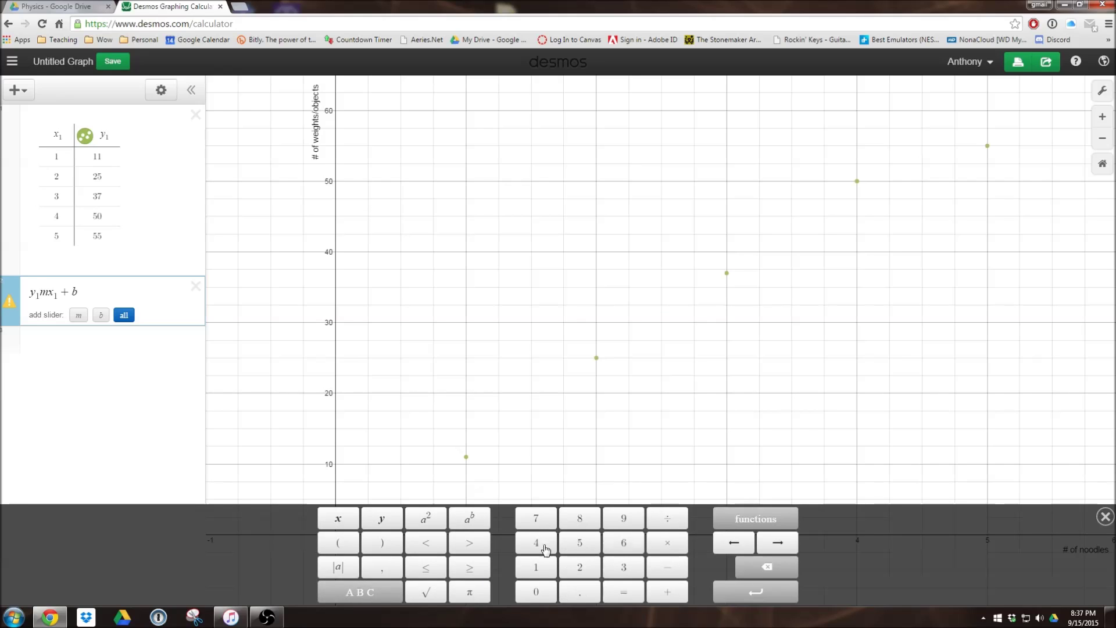
{"action": "left_click", "coordinate": [360, 593]}
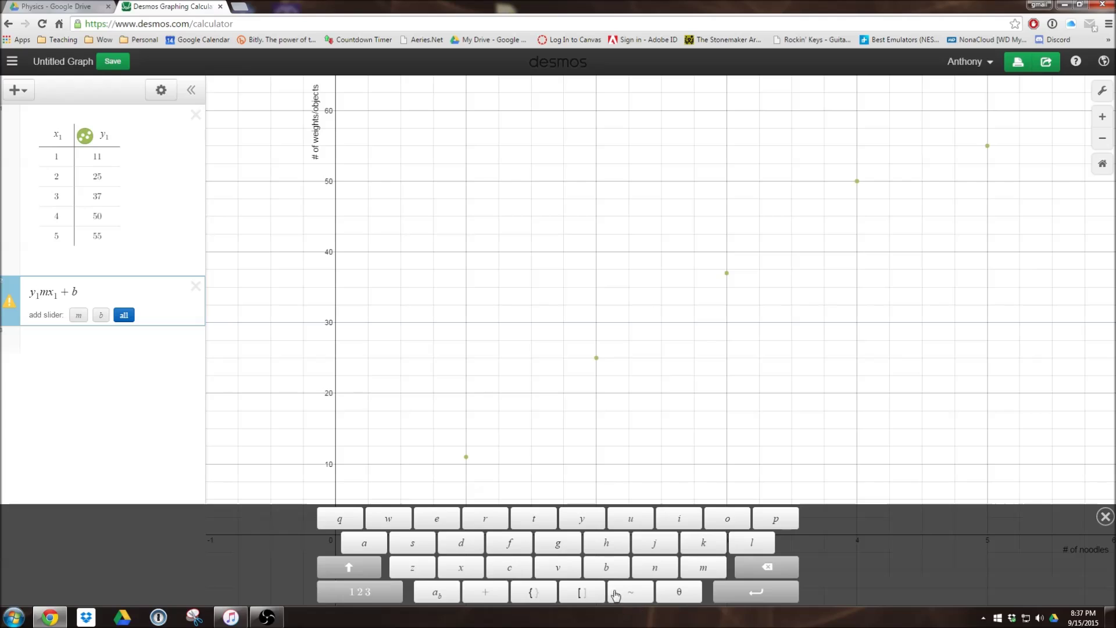
{"action": "left_click", "coordinate": [633, 597]}
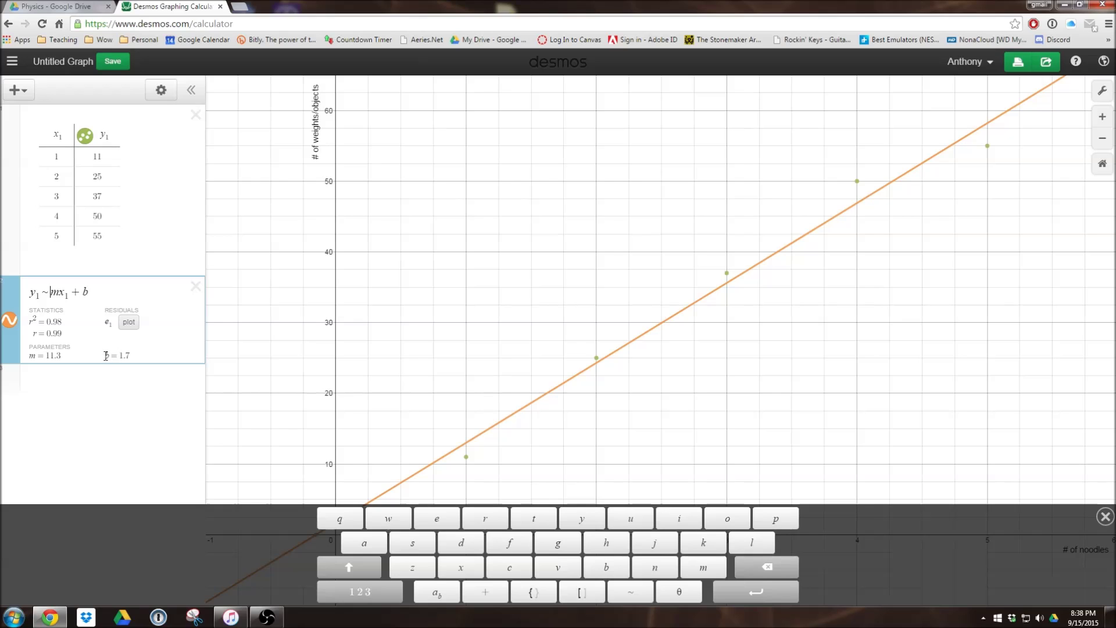
{"action": "left_click", "coordinate": [106, 355]}
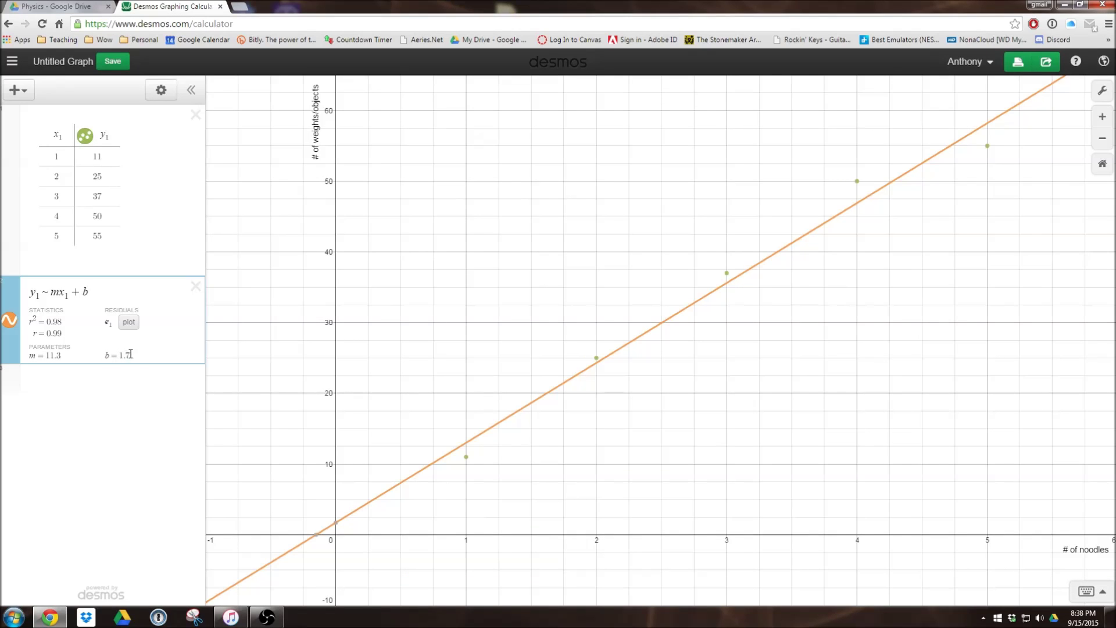
{"action": "left_click_drag", "start_coordinate": [131, 354], "coordinate": [110, 354]}
Collapse the expression list and share the graph as an image
{"action": "left_click", "coordinate": [191, 90]}
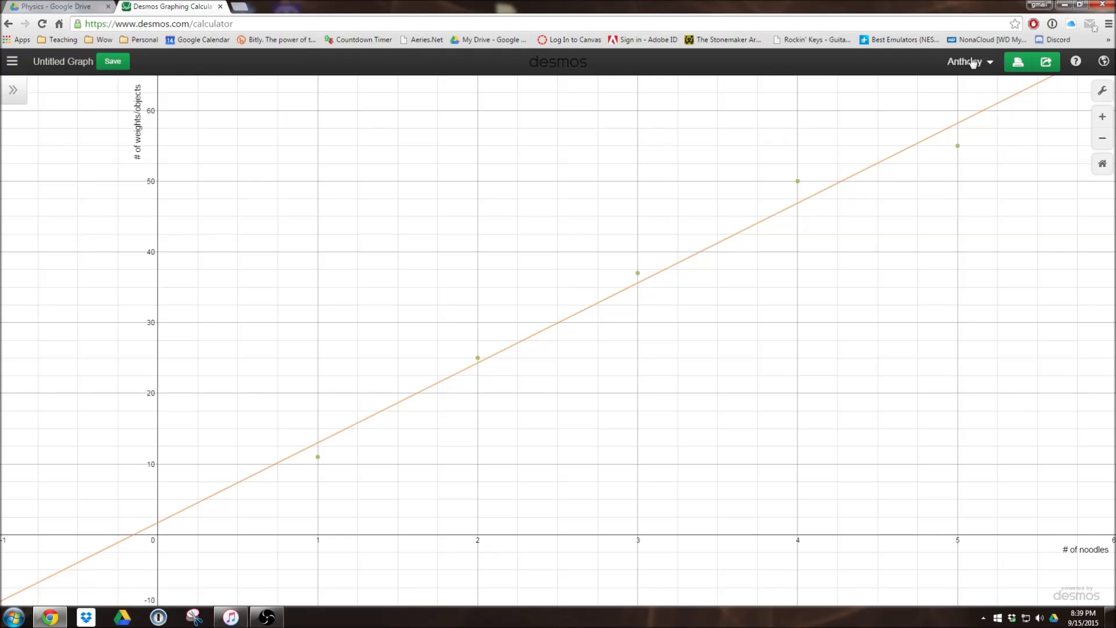
{"action": "left_click", "coordinate": [1046, 65]}
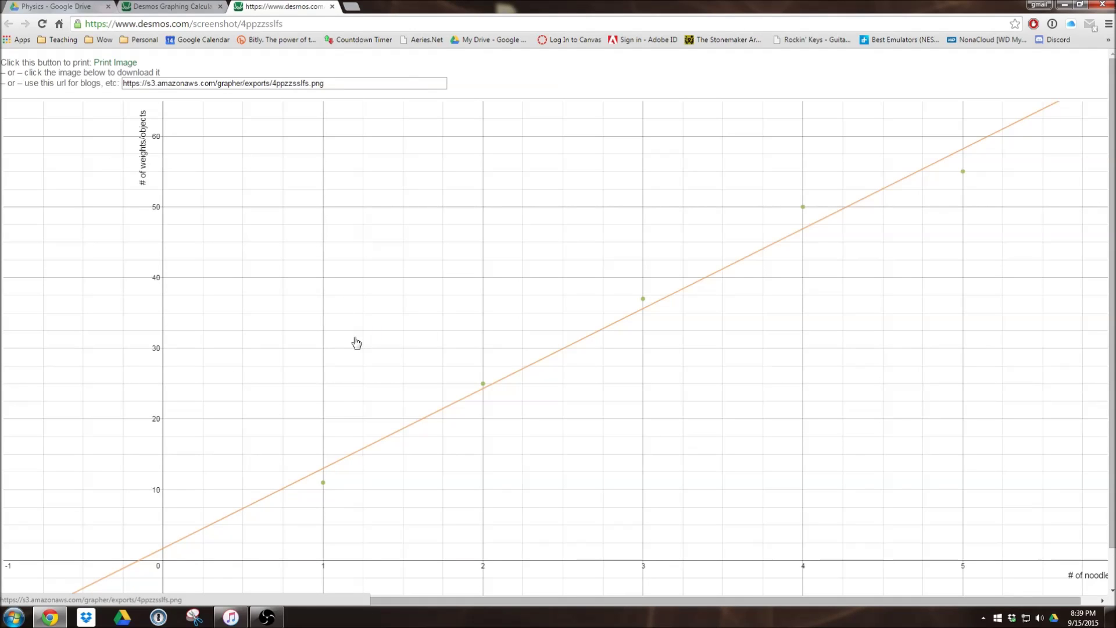
Save the exported graph image as 'Example graph' in Downloads
{"action": "right_click", "coordinate": [288, 260]}
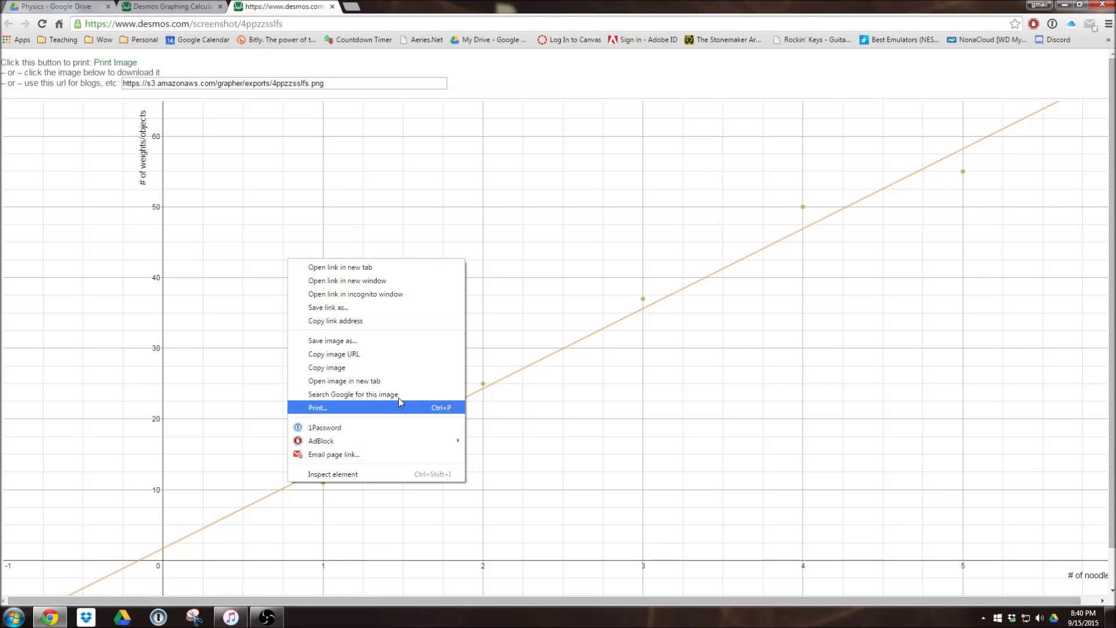
{"action": "left_click", "coordinate": [347, 342]}
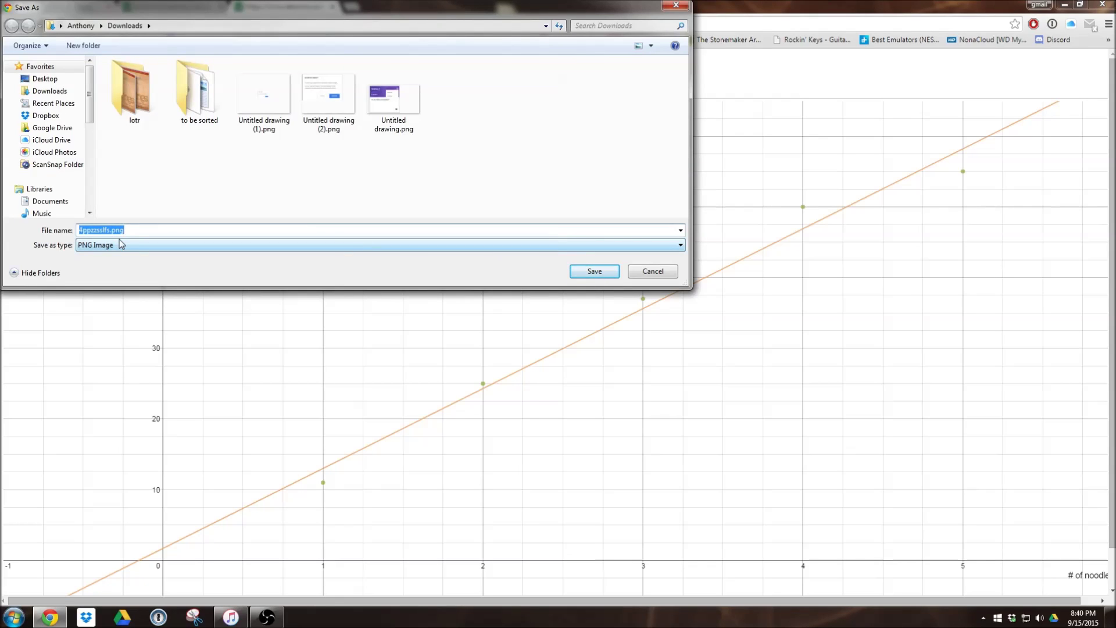
{"action": "type", "text": "Example"}
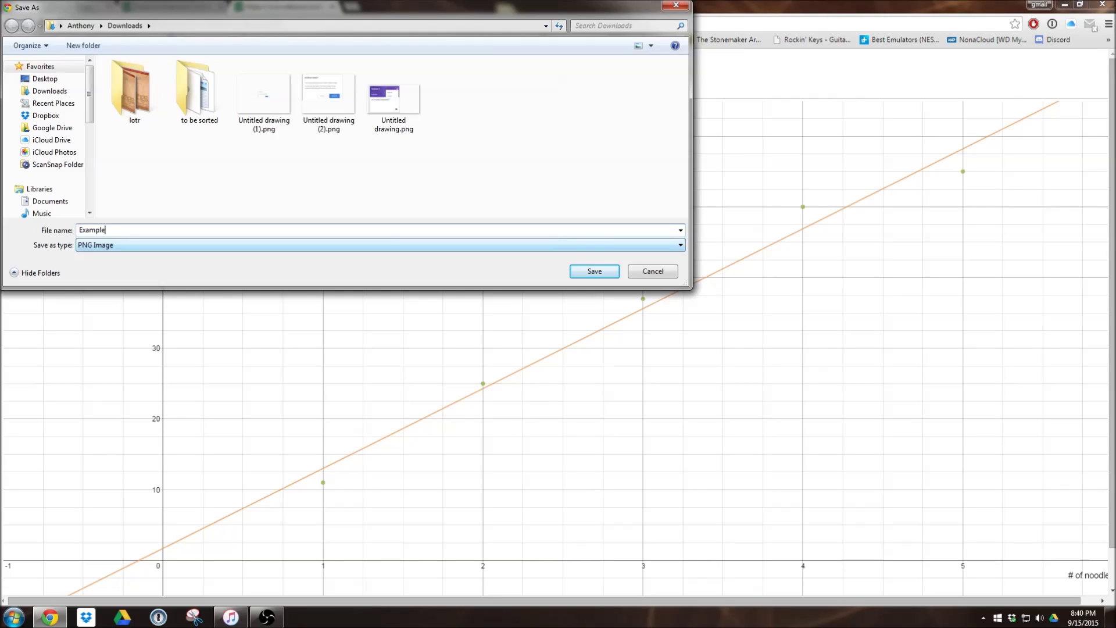
{"action": "type", "text": " graph"}
{"action": "left_click", "coordinate": [607, 273]}
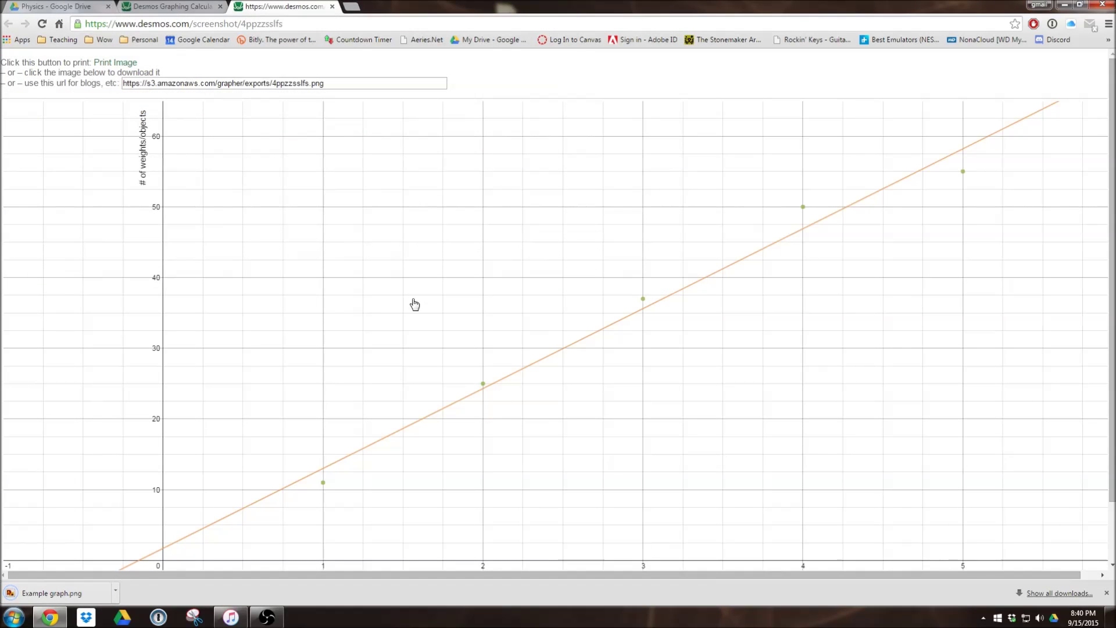
{"action": "left_click", "coordinate": [178, 5]}
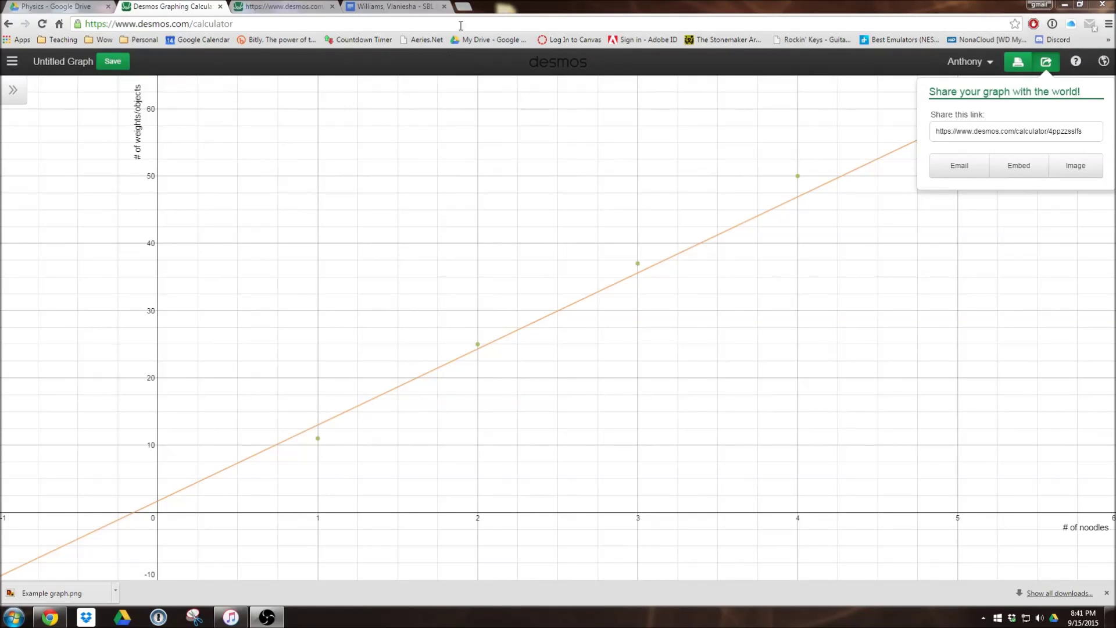
Switch to the Google Docs lab report tab
{"action": "left_click", "coordinate": [393, 7]}
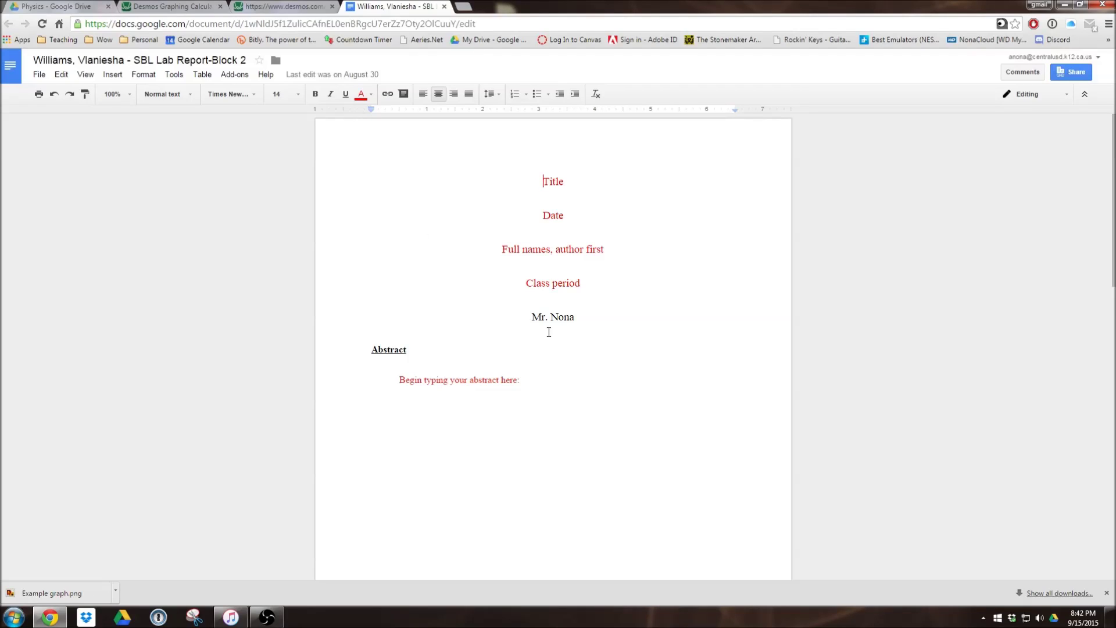
Add a blank line below the Results placeholder text
{"action": "left_click", "coordinate": [521, 417]}
{"action": "left_click", "coordinate": [113, 75]}
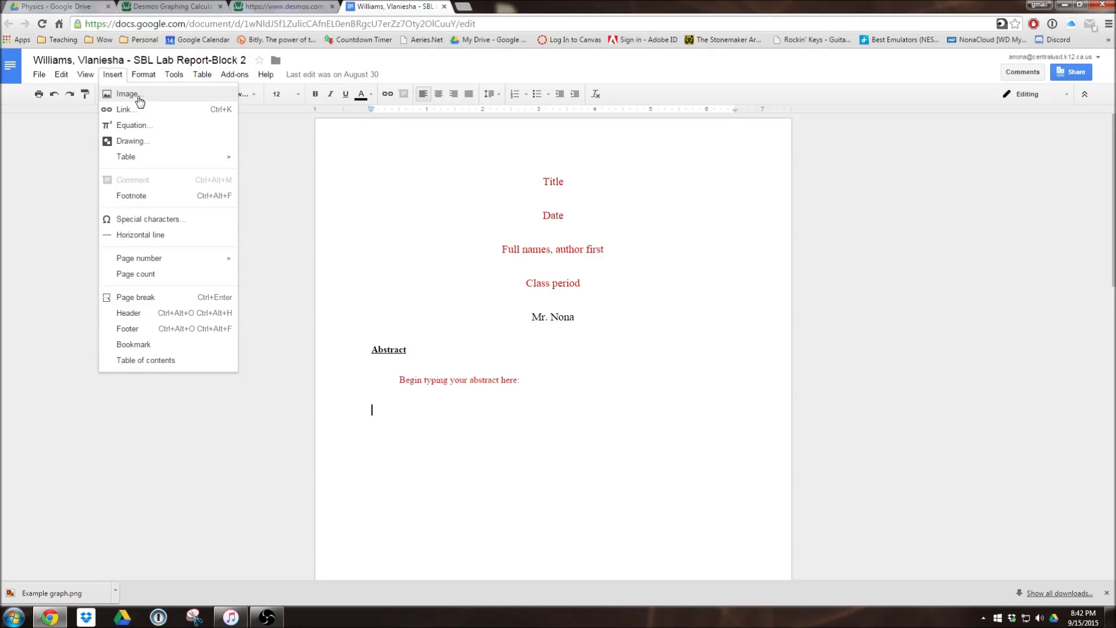
{"action": "left_click", "coordinate": [430, 440]}
{"action": "scroll", "coordinate": [426, 448], "scroll_direction": "down", "scroll_amount": 10}
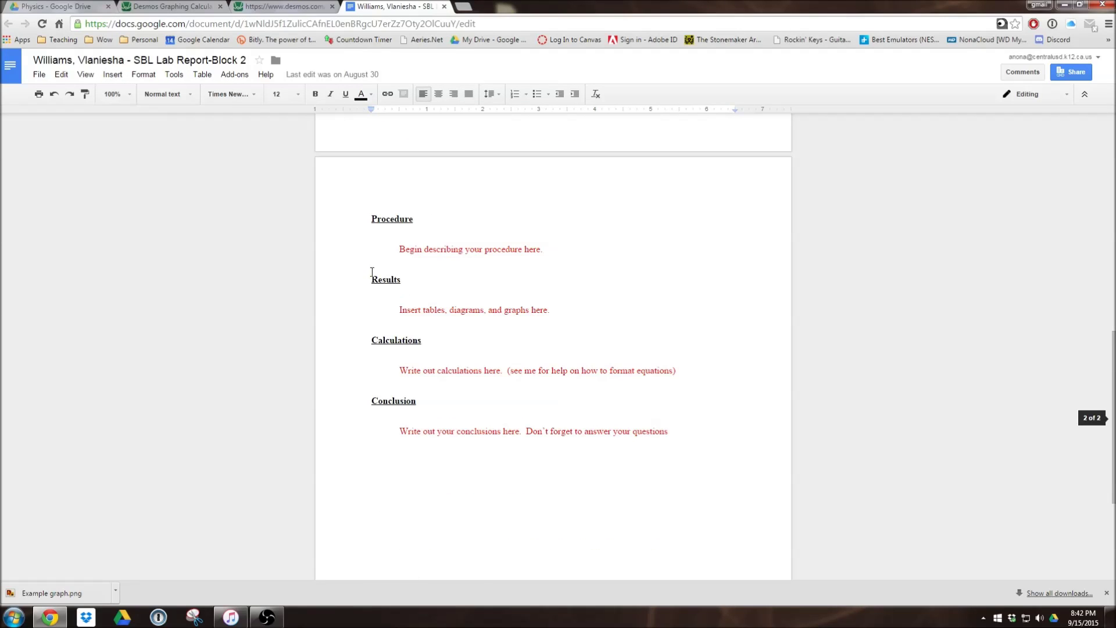
{"action": "left_click_drag", "start_coordinate": [372, 309], "coordinate": [400, 309]}
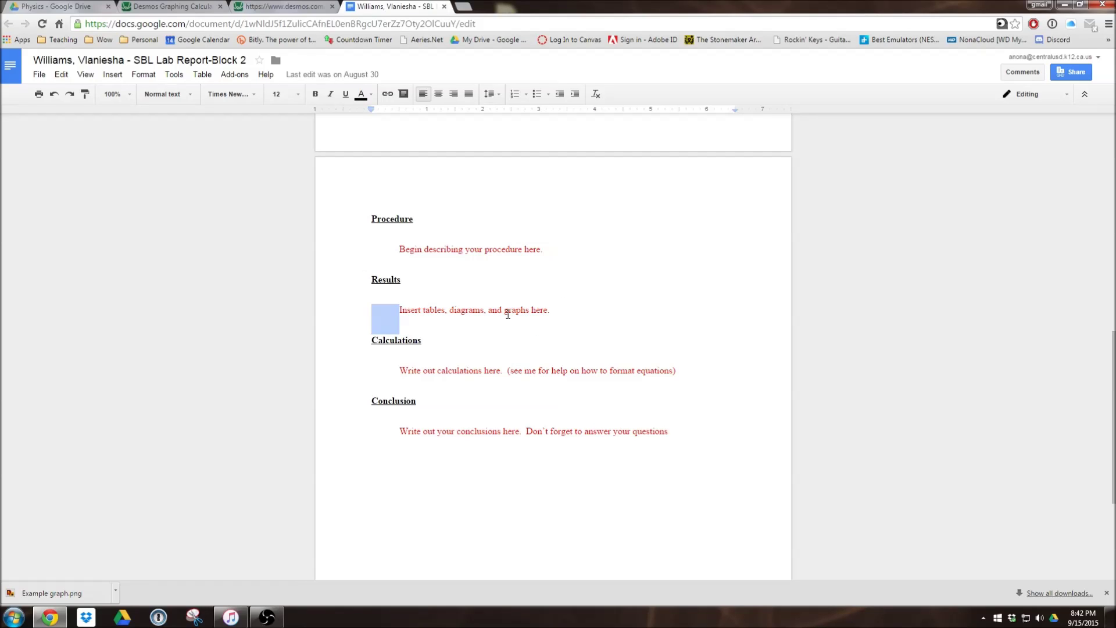
{"action": "double_click", "coordinate": [507, 314]}
{"action": "left_click", "coordinate": [558, 322]}
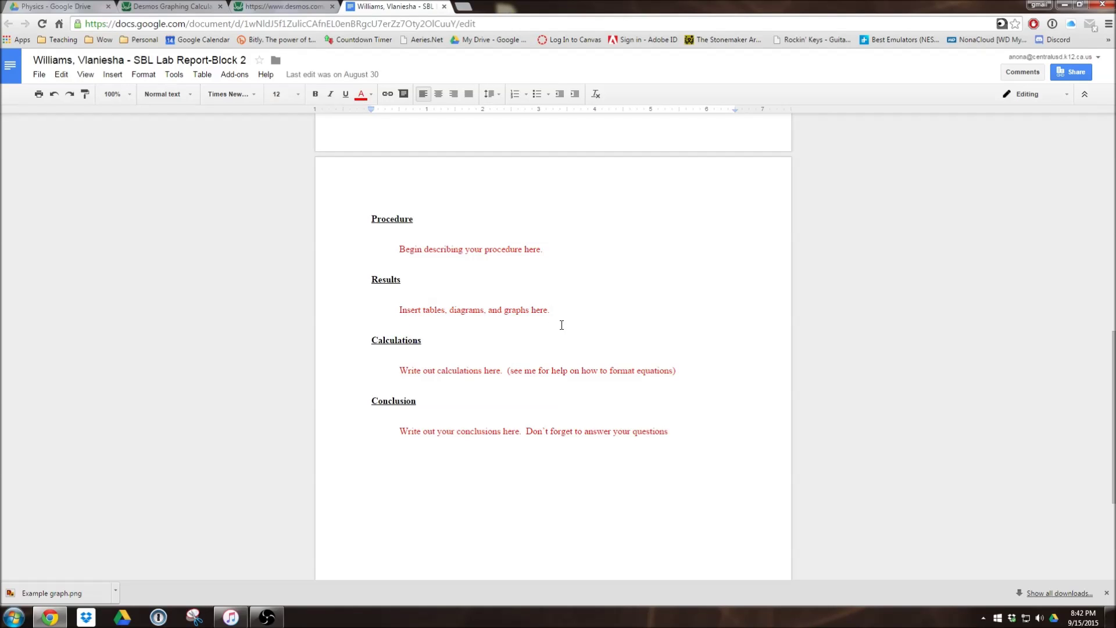
{"action": "key", "text": "Return"}
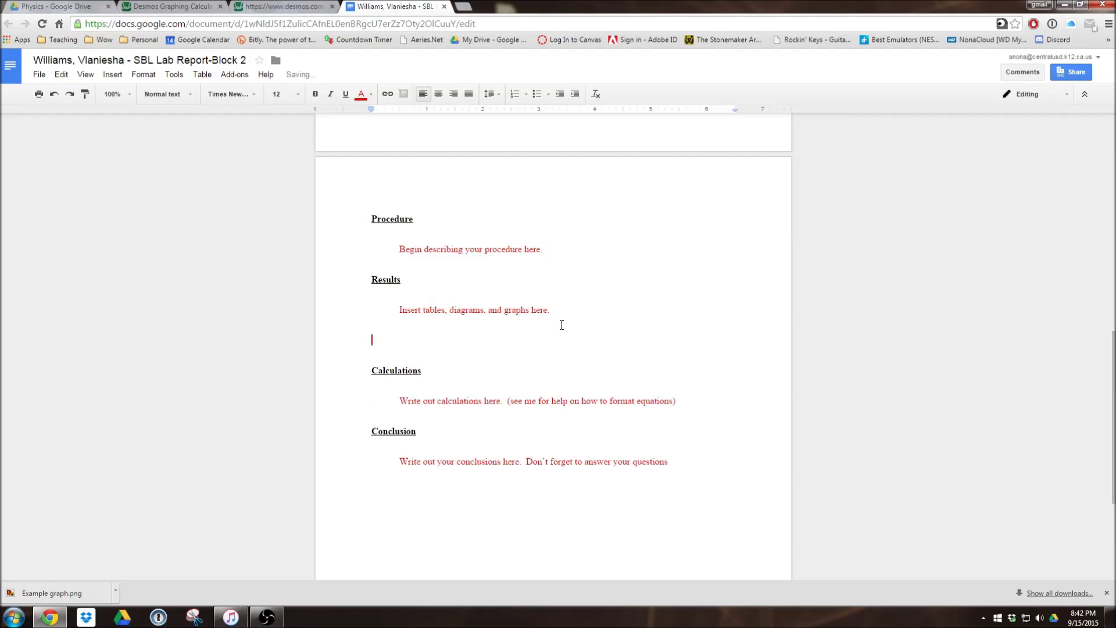
Insert the uploaded 'Example graph' image into the Results section
{"action": "left_click", "coordinate": [113, 76]}
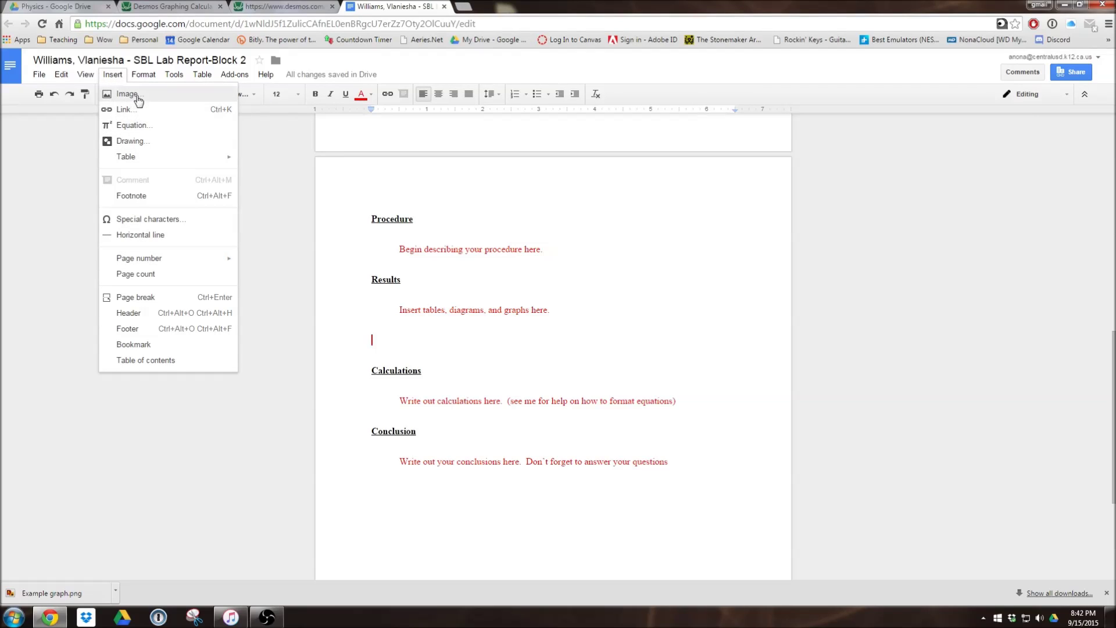
{"action": "left_click", "coordinate": [128, 95]}
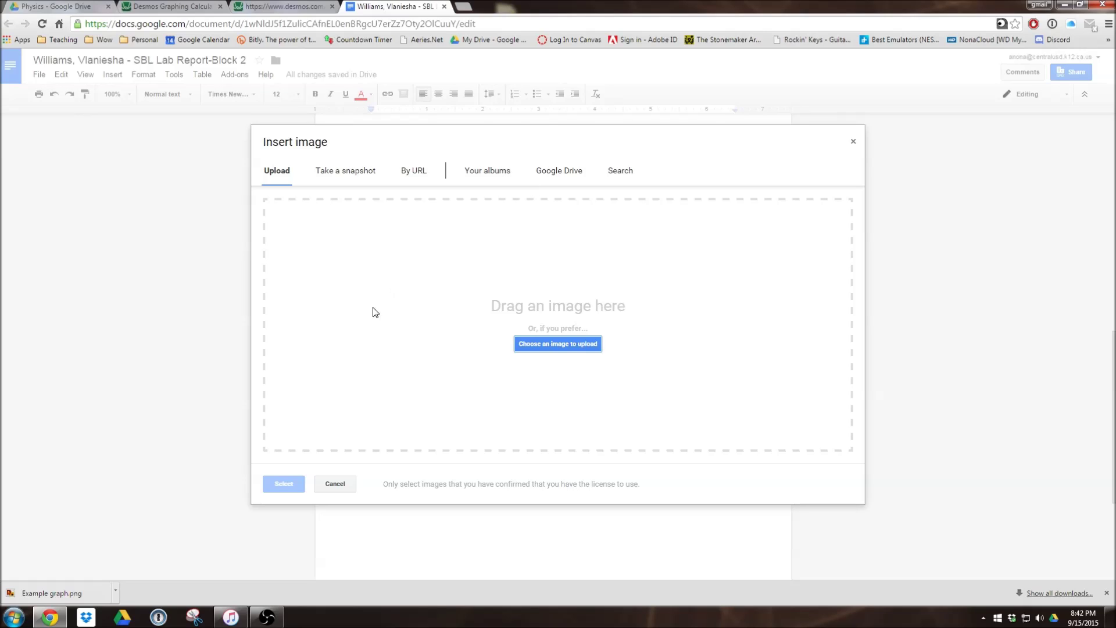
{"action": "left_click", "coordinate": [13, 616]}
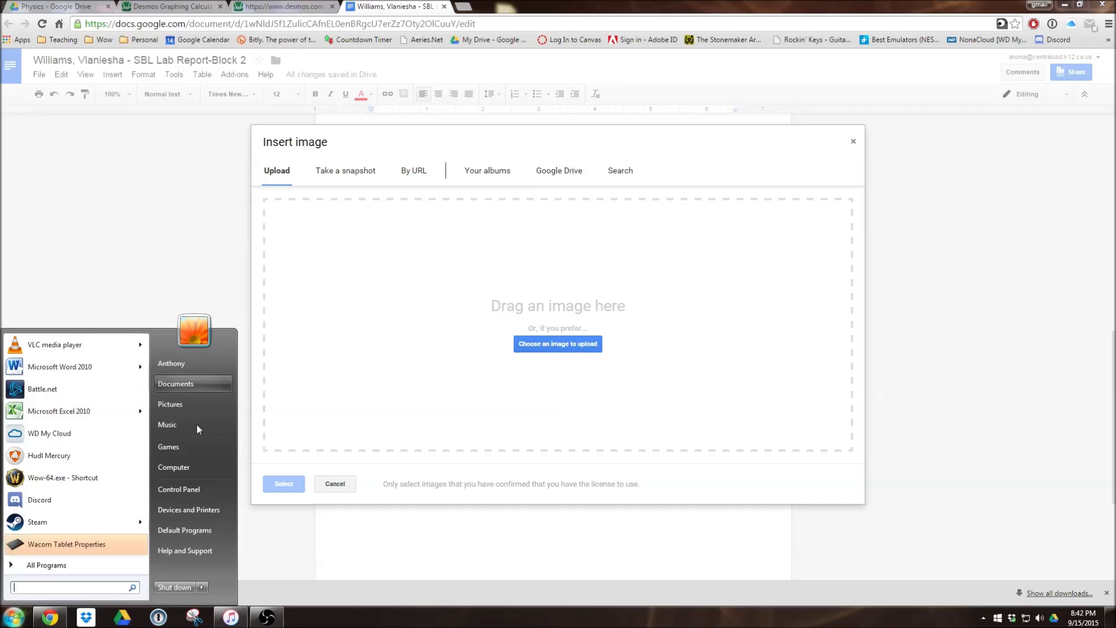
{"action": "left_click", "coordinate": [173, 468]}
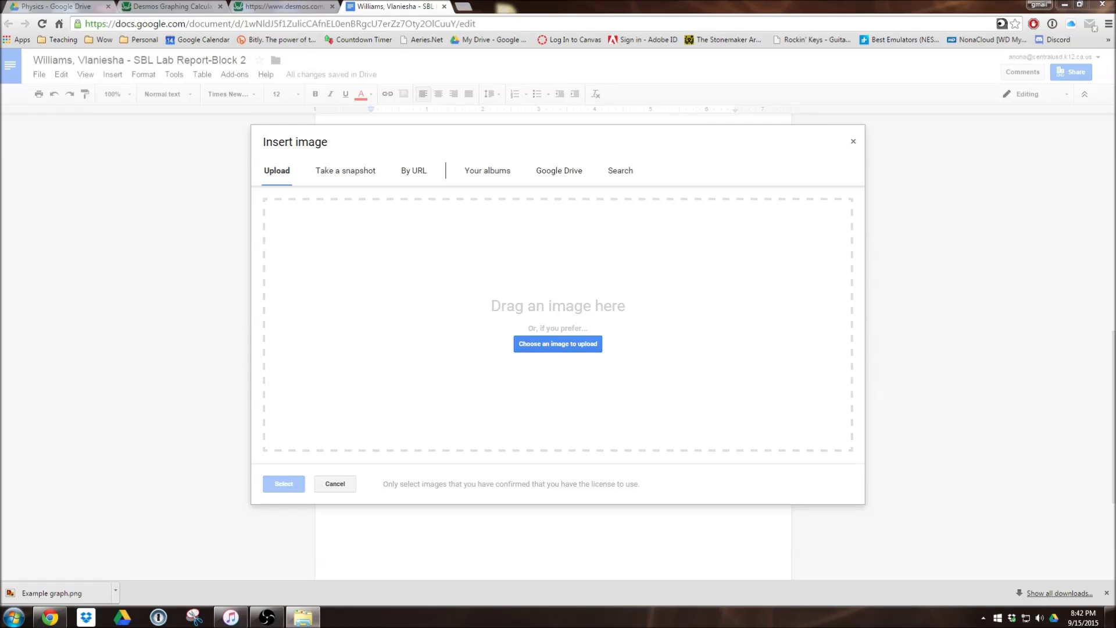
{"action": "left_click_drag", "start_coordinate": [3, 169], "coordinate": [548, 302]}
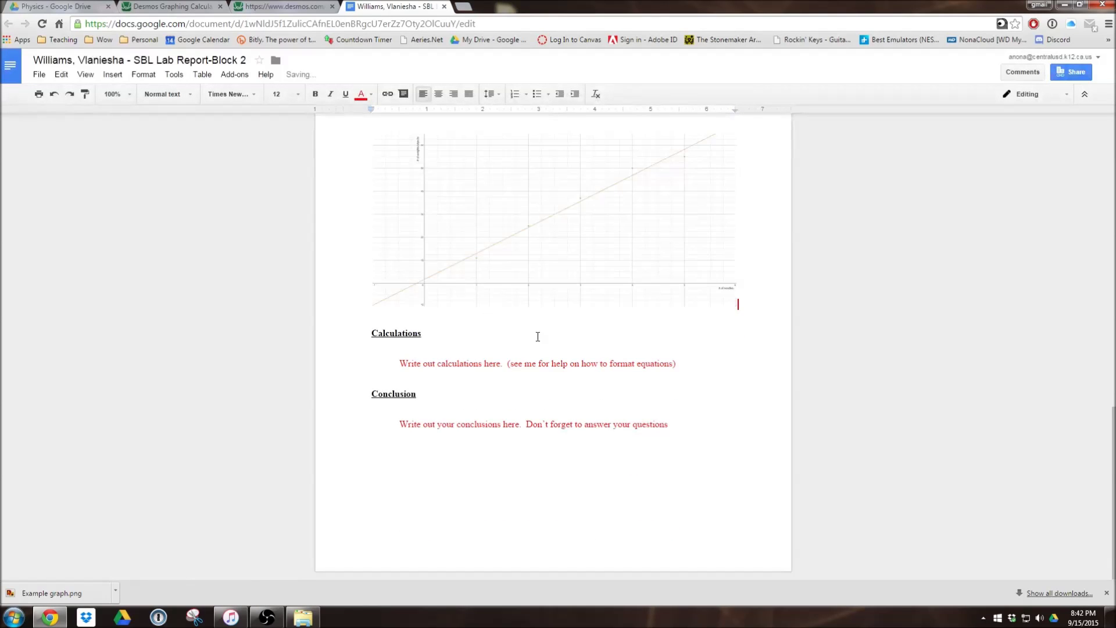
{"action": "left_click", "coordinate": [588, 256]}
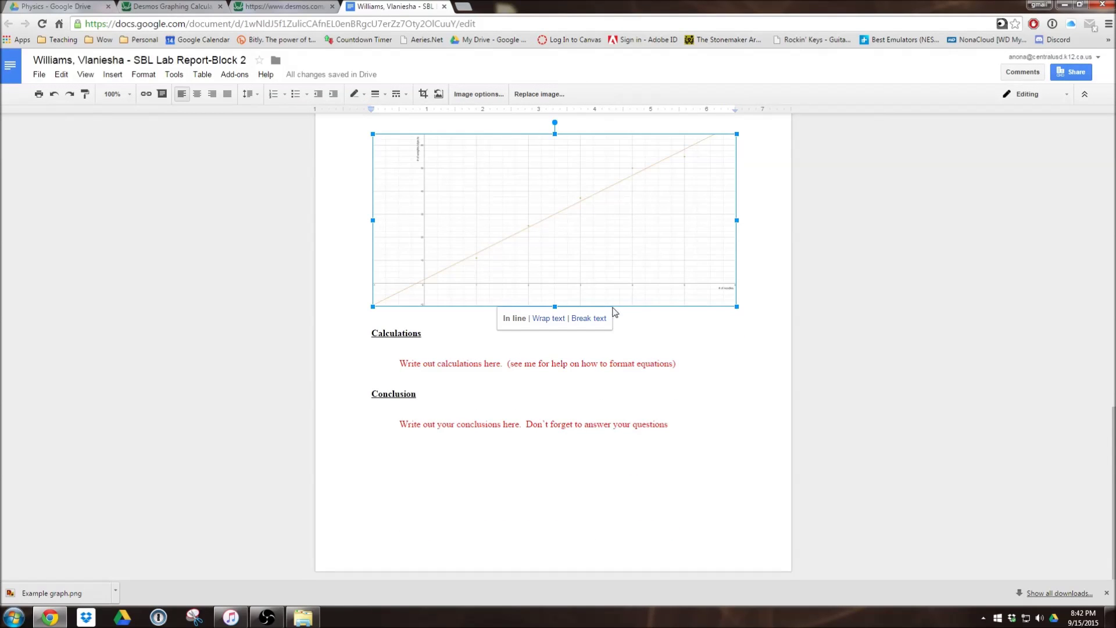
{"action": "scroll", "coordinate": [756, 345], "scroll_direction": "up", "scroll_amount": 2}
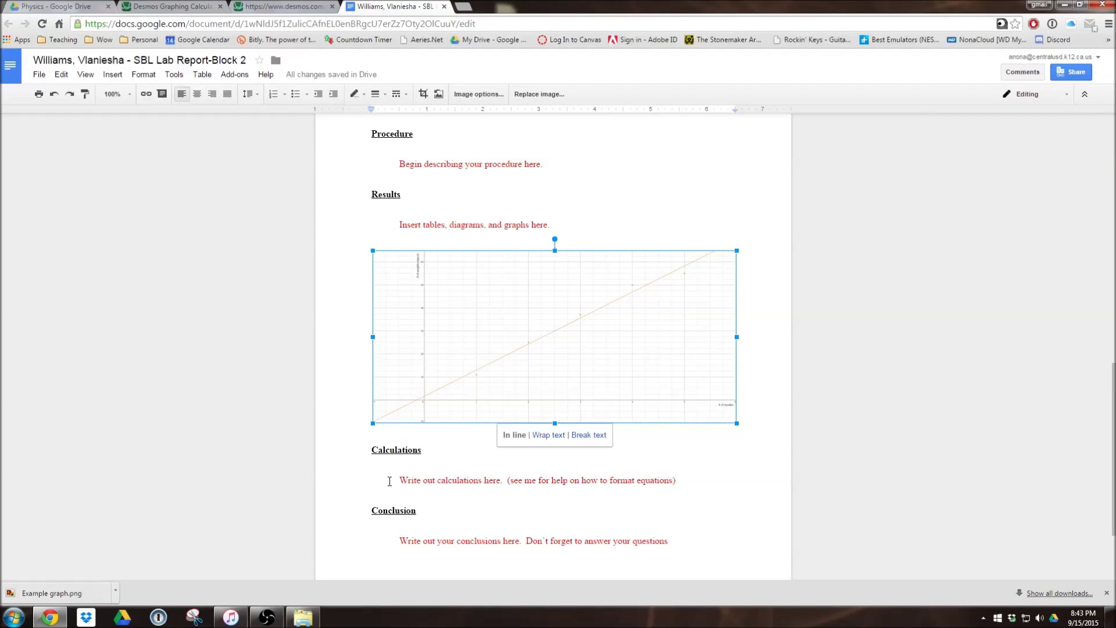
{"action": "left_click_drag", "start_coordinate": [399, 481], "coordinate": [697, 479]}
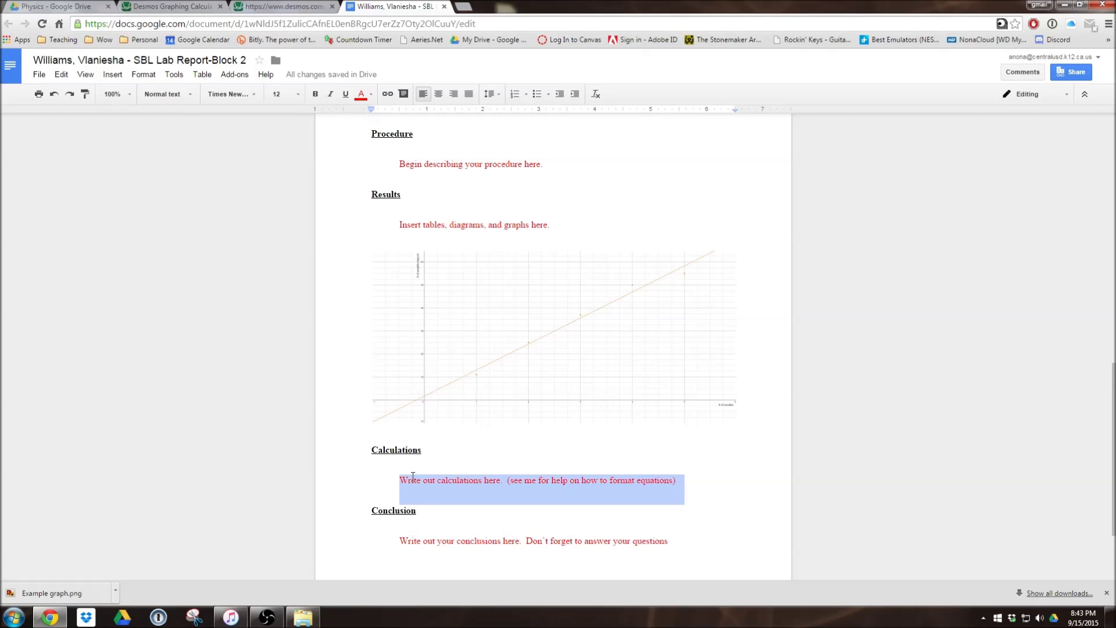
Replace the Calculations placeholder with the equation y = m x + b
{"action": "type", "text": "y="}
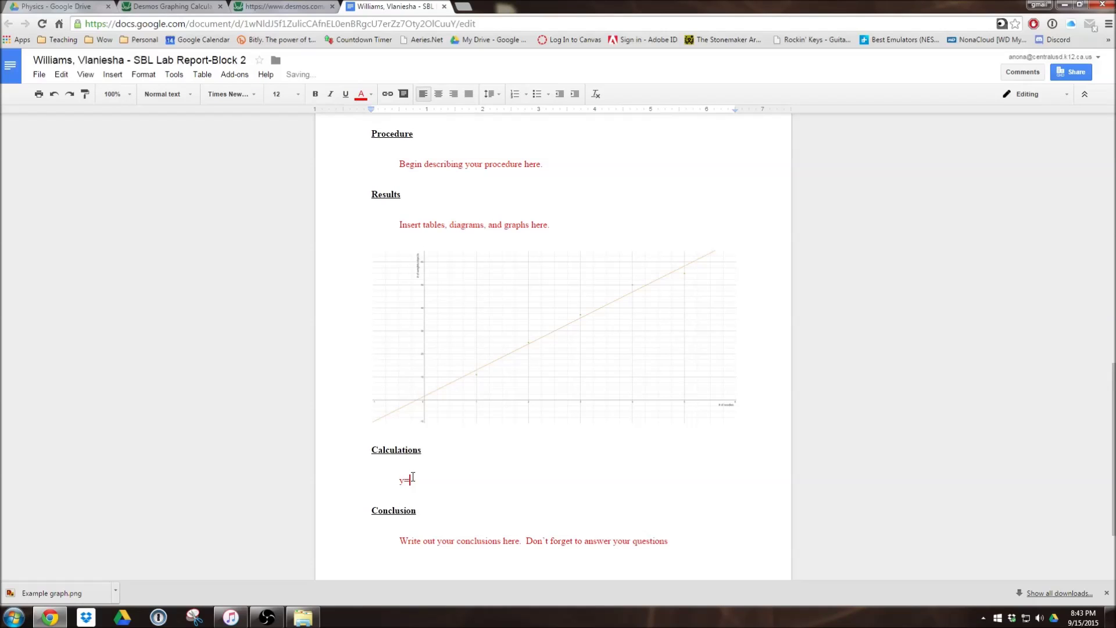
{"action": "key", "text": "BackSpace"}
{"action": "type", "text": "= mx +"}
{"action": "type", "text": "2"}
{"action": "type", "text": "(1/"}
{"action": "key", "text": "Right"}
{"action": "type", "text": ")"}
{"action": "key", "text": "BackSpace"}
{"action": "key", "text": "BackSpace"}
{"action": "key", "text": "BackSpace"}
{"action": "key", "text": "BackSpace"}
{"action": "left_click_drag", "start_coordinate": [396, 479], "coordinate": [447, 474]}
{"action": "left_click", "coordinate": [400, 485]}
{"action": "left_click_drag", "start_coordinate": [400, 484], "coordinate": [407, 484]}
{"action": "left_click", "coordinate": [165, 5]}
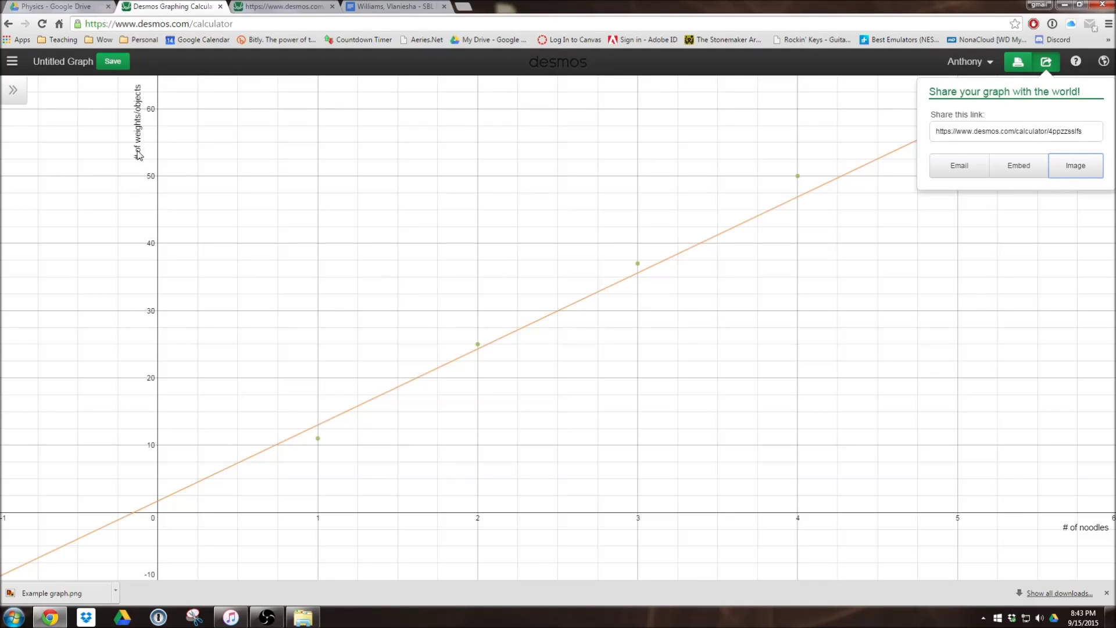
Add a new line under the equation reading '# of objects ='
{"action": "left_click", "coordinate": [395, 6]}
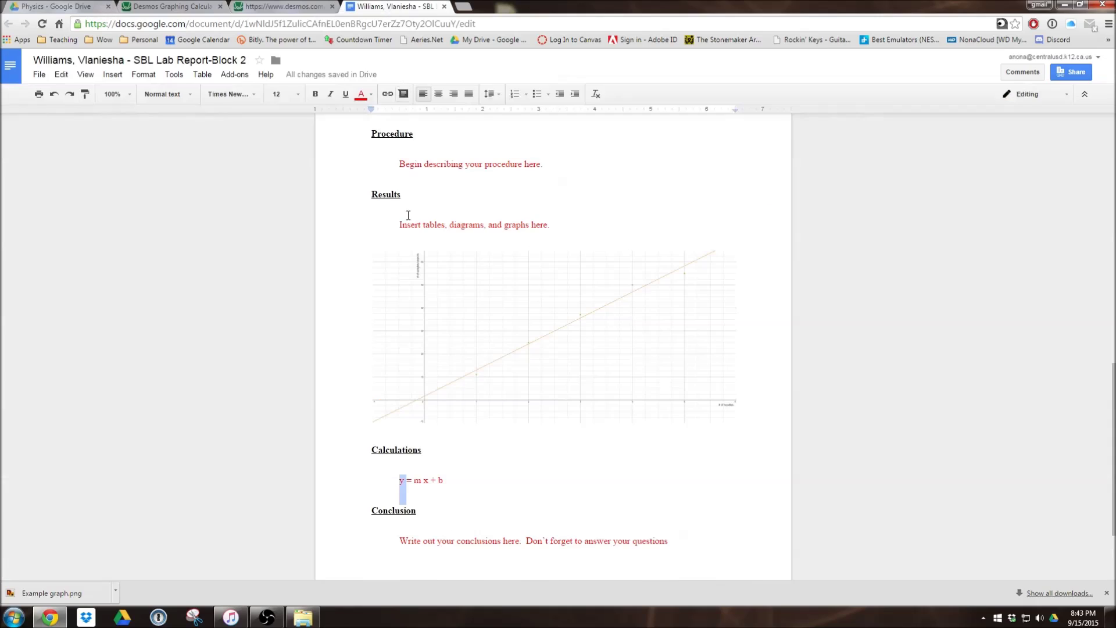
{"action": "left_click", "coordinate": [553, 505]}
{"action": "key", "text": "Return"}
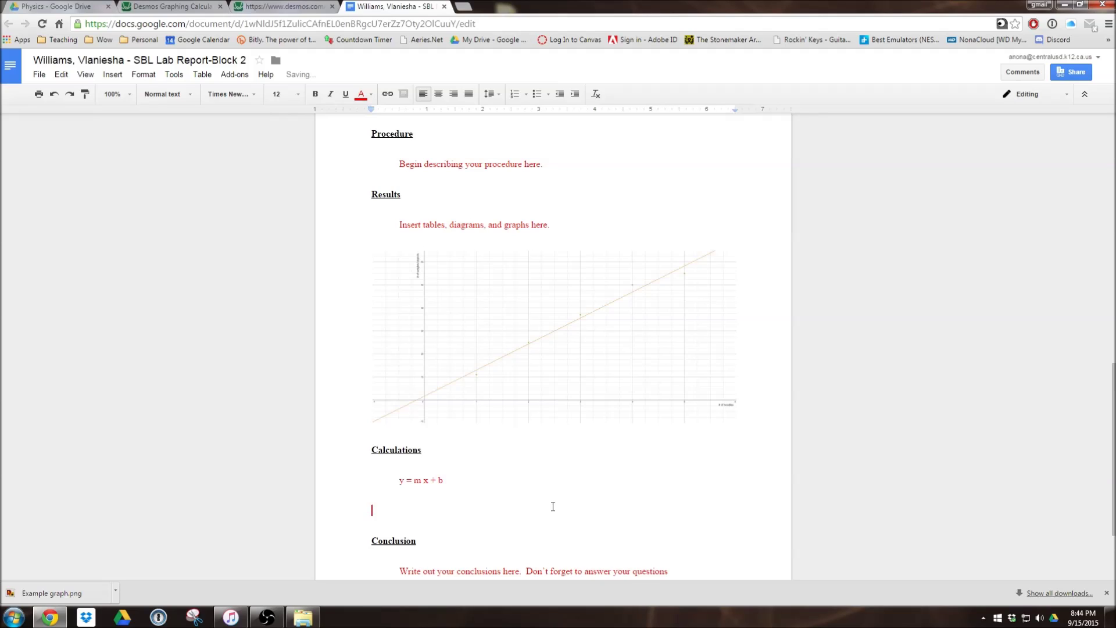
{"action": "type", "text": "# of"}
{"action": "key", "text": "BackSpace"}
{"action": "key", "text": "BackSpace"}
{"action": "key", "text": "BackSpace"}
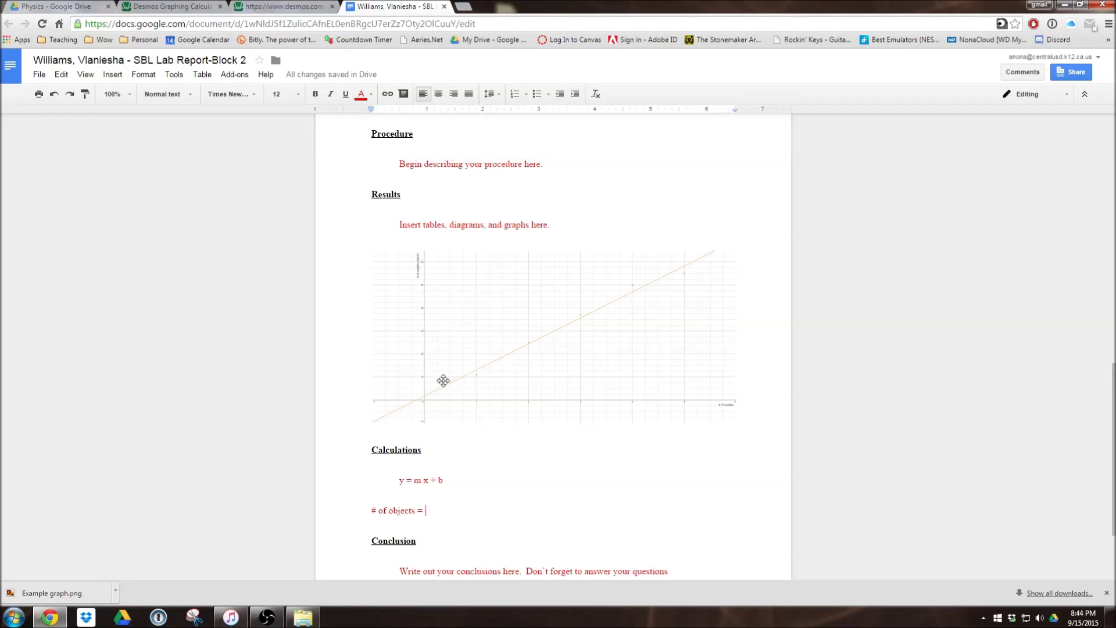
Expand the Desmos expression list and copy the slope m = 11.3
{"action": "left_click", "coordinate": [174, 7]}
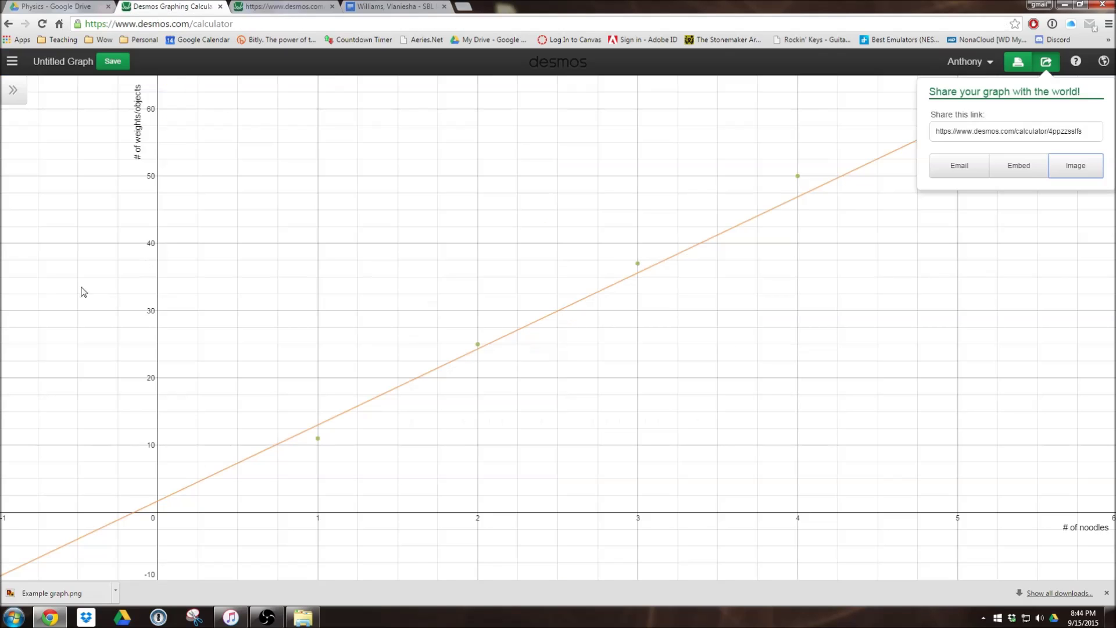
{"action": "left_click", "coordinate": [13, 90]}
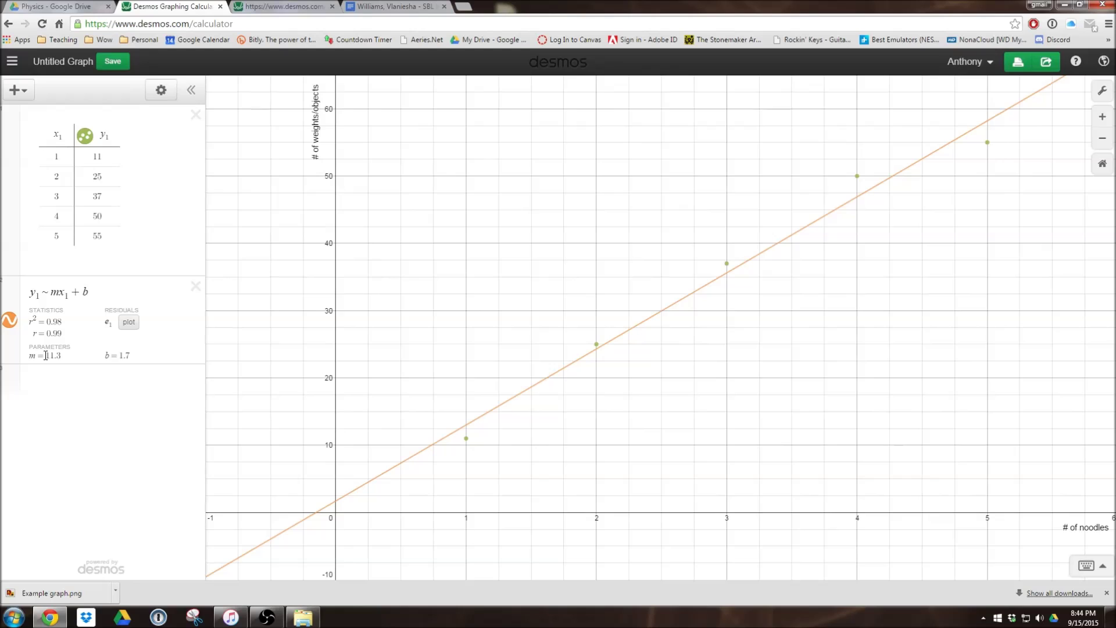
{"action": "left_click_drag", "start_coordinate": [46, 356], "coordinate": [62, 356]}
{"action": "left_click", "coordinate": [379, 7]}
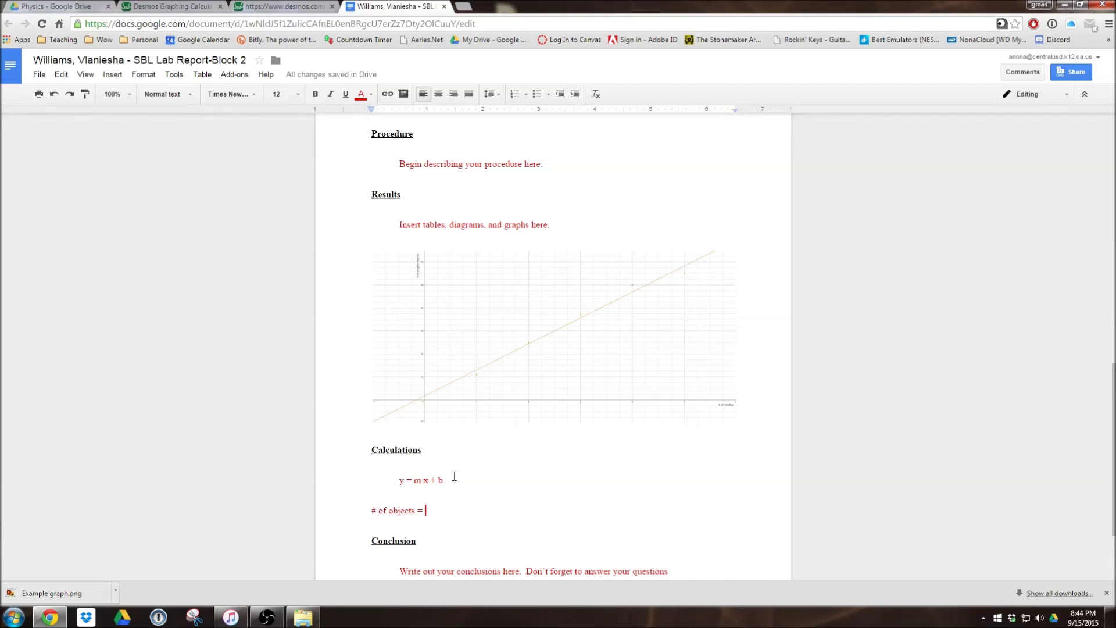
Enter '11.3 objects/noodle' after '# of objects =' and close the desmos.com image tab
{"action": "type", "text": "11.3"}
{"action": "key", "text": "ctrl+2"}
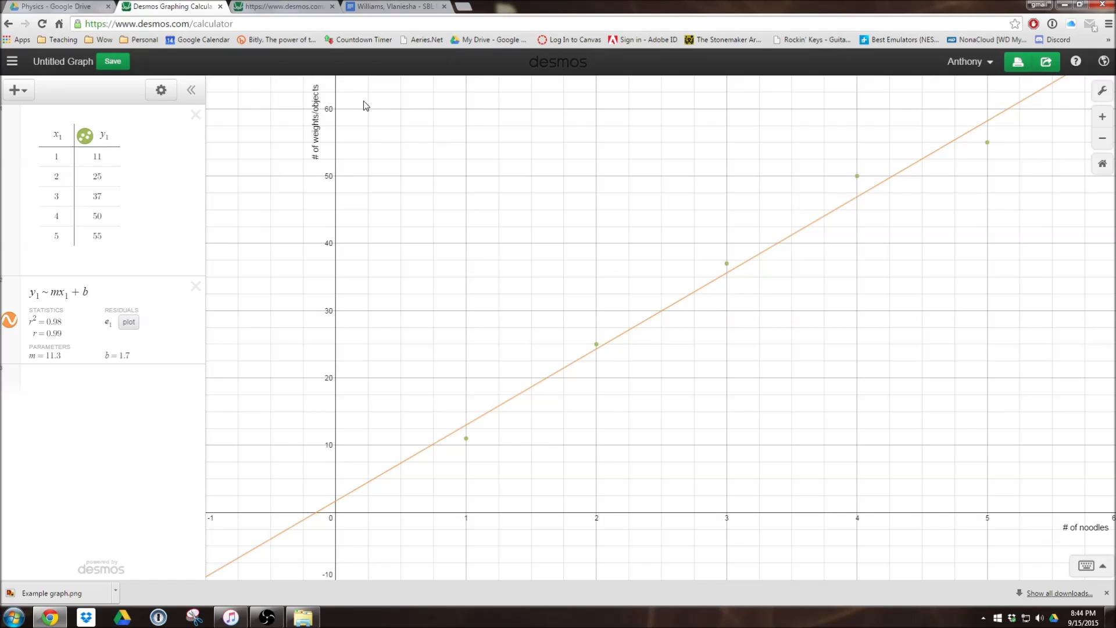
{"action": "left_click", "coordinate": [253, 8]}
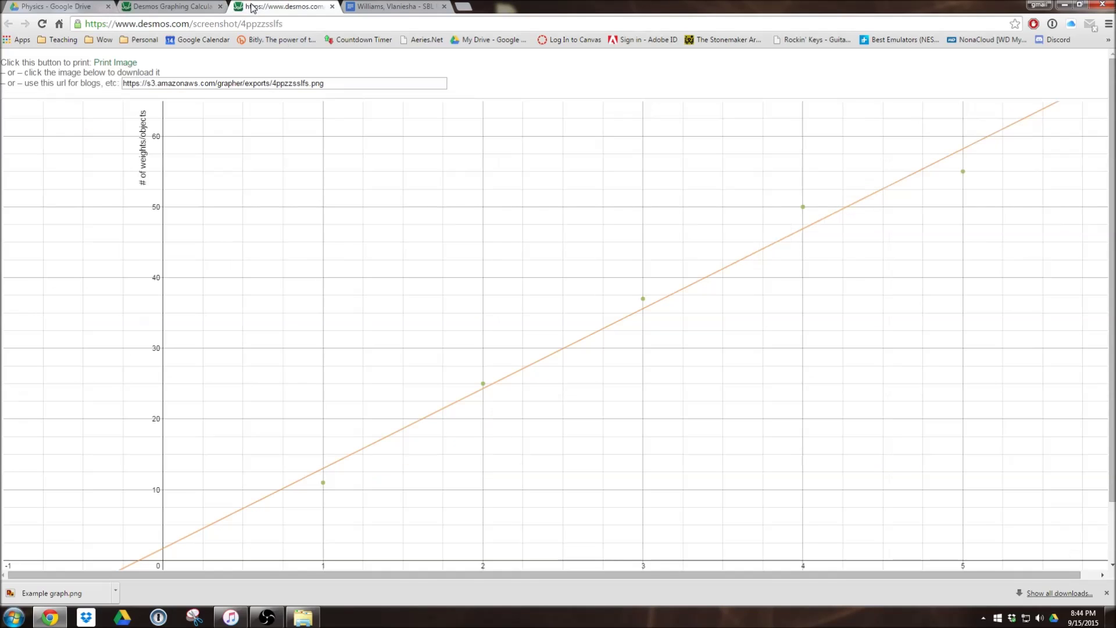
{"action": "left_click", "coordinate": [381, 8]}
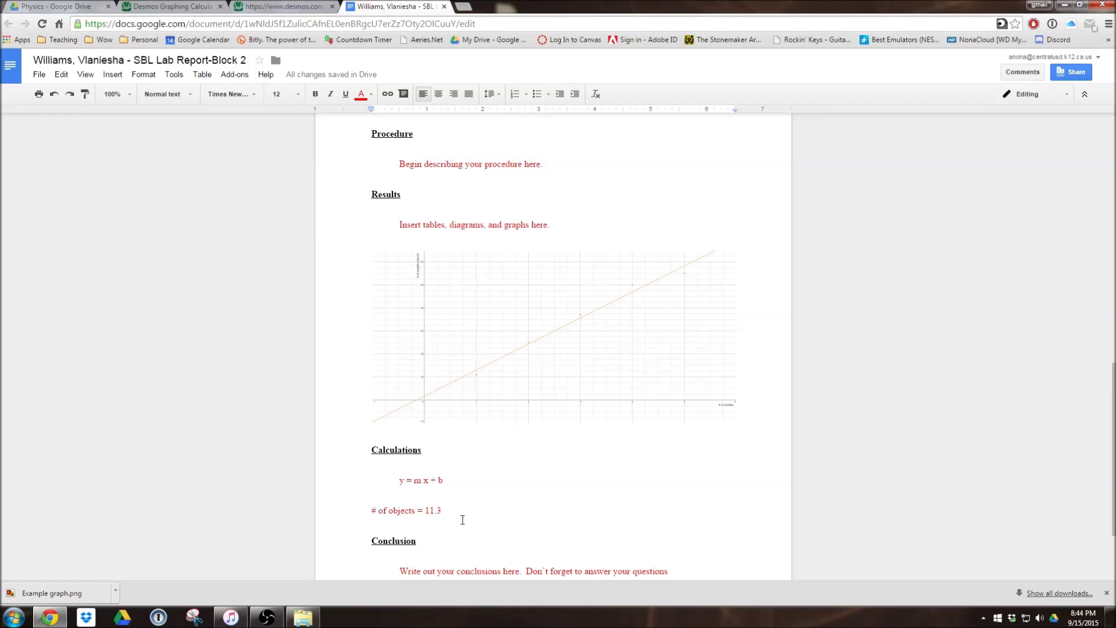
{"action": "type", "text": "j"}
{"action": "key", "text": "BackSpace"}
{"action": "type", "text": "bjects/noodle"}
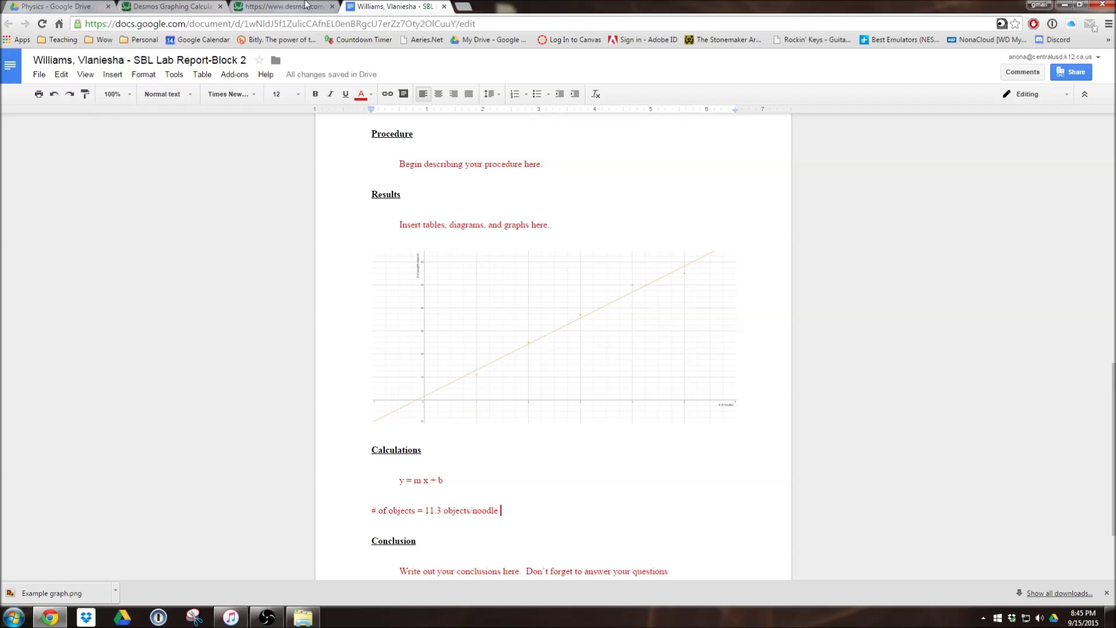
{"action": "left_click", "coordinate": [332, 6]}
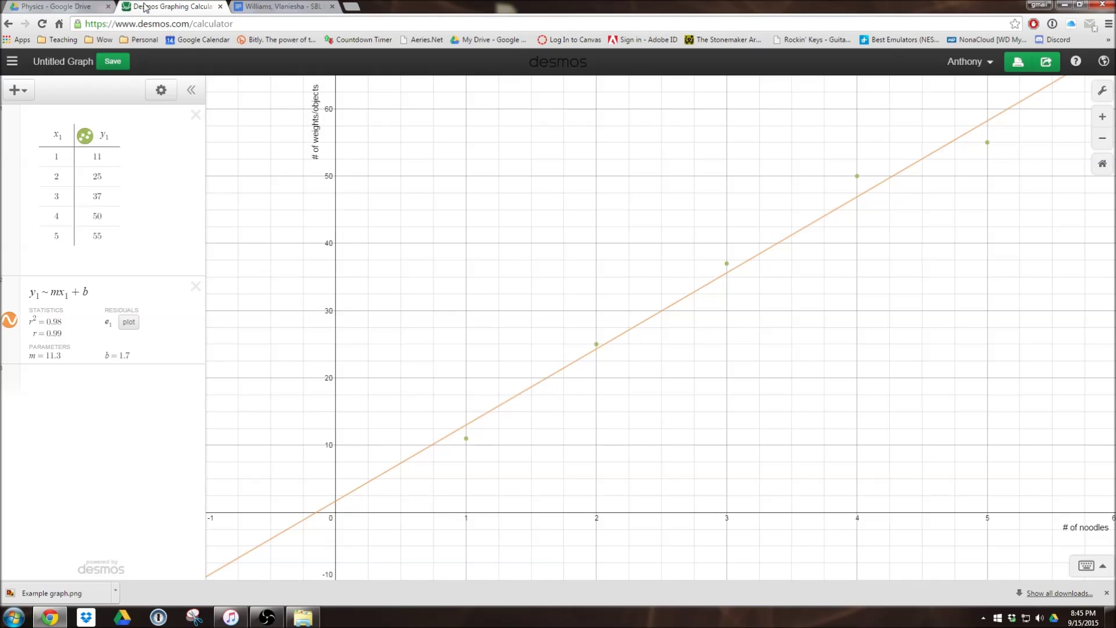
Append '* # of noodles + 1.7' to the line, using the Desmos intercept 1.7
{"action": "left_click", "coordinate": [145, 7]}
{"action": "left_click", "coordinate": [280, 6]}
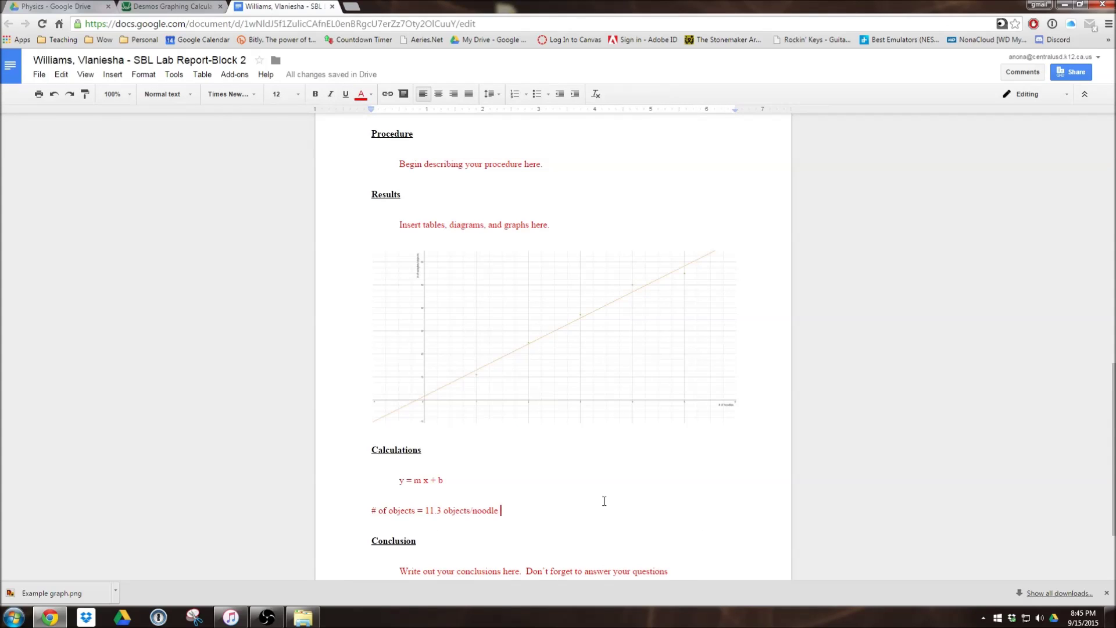
{"action": "type", "text": "* # of noodle"}
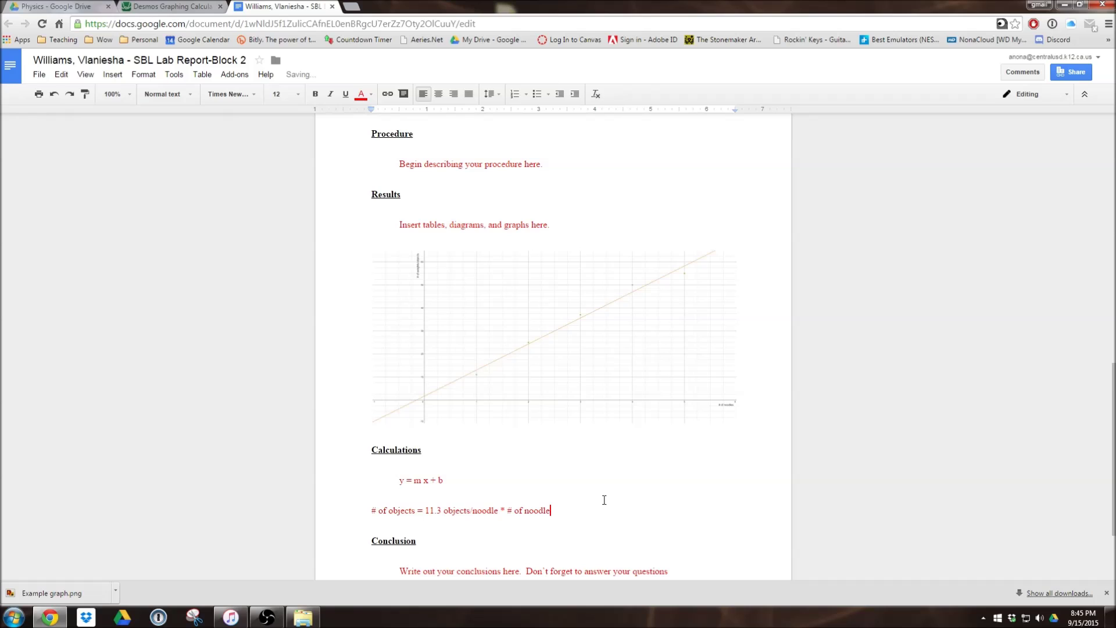
{"action": "type", "text": "s +"}
{"action": "left_click", "coordinate": [158, 12]}
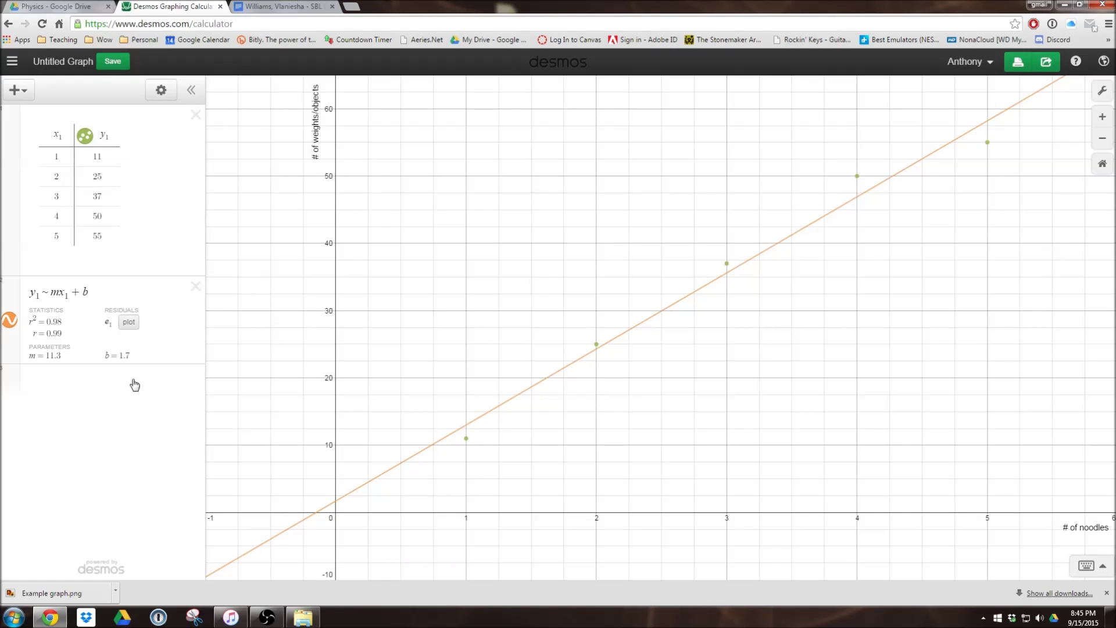
{"action": "left_click_drag", "start_coordinate": [118, 355], "coordinate": [132, 355]}
{"action": "left_click", "coordinate": [253, 7]}
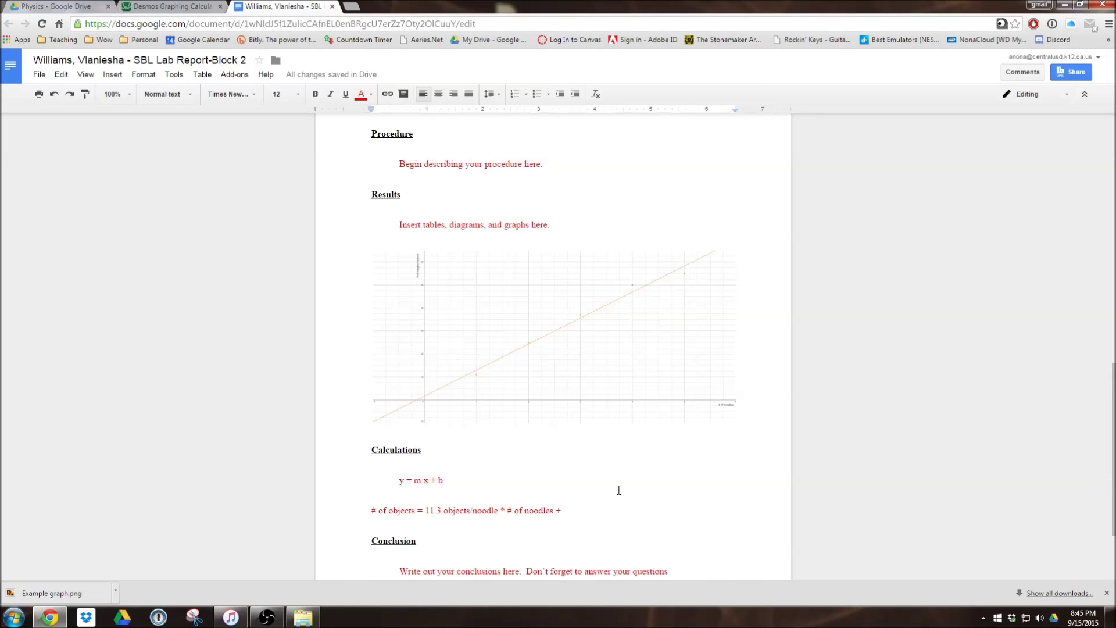
{"action": "type", "text": "1.7"}
{"action": "left_click", "coordinate": [174, 6]}
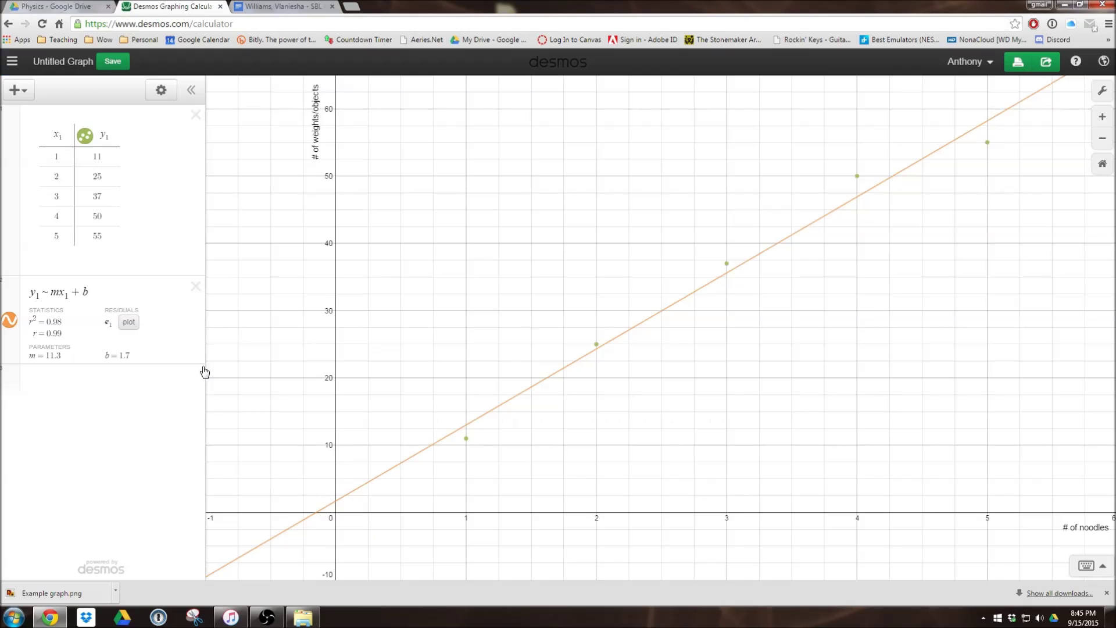
{"action": "left_click", "coordinate": [337, 503]}
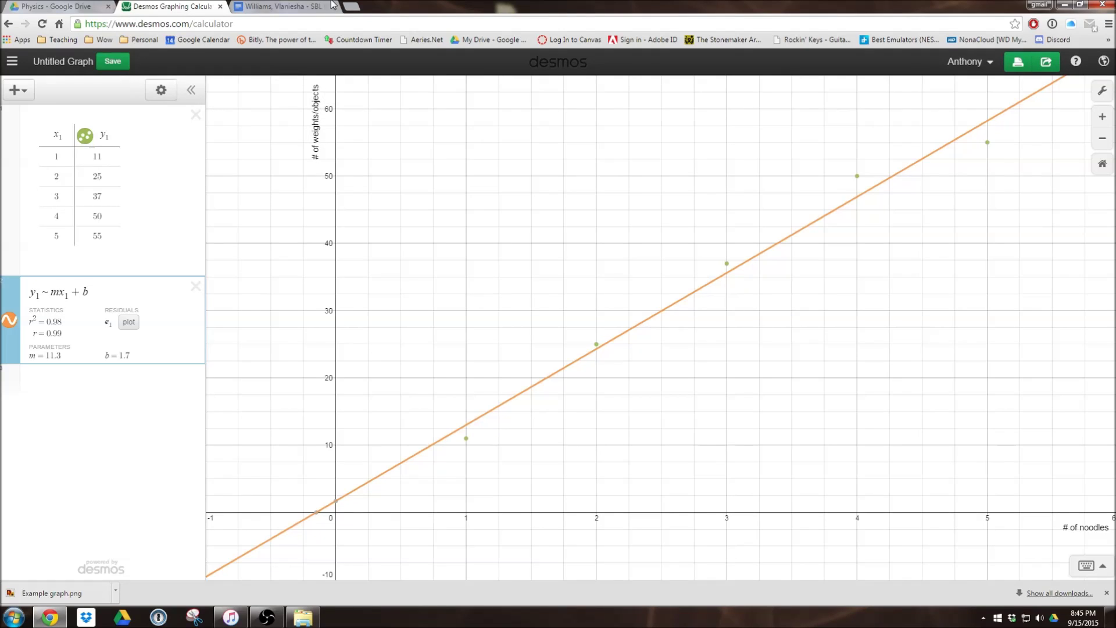
{"action": "left_click", "coordinate": [292, 6]}
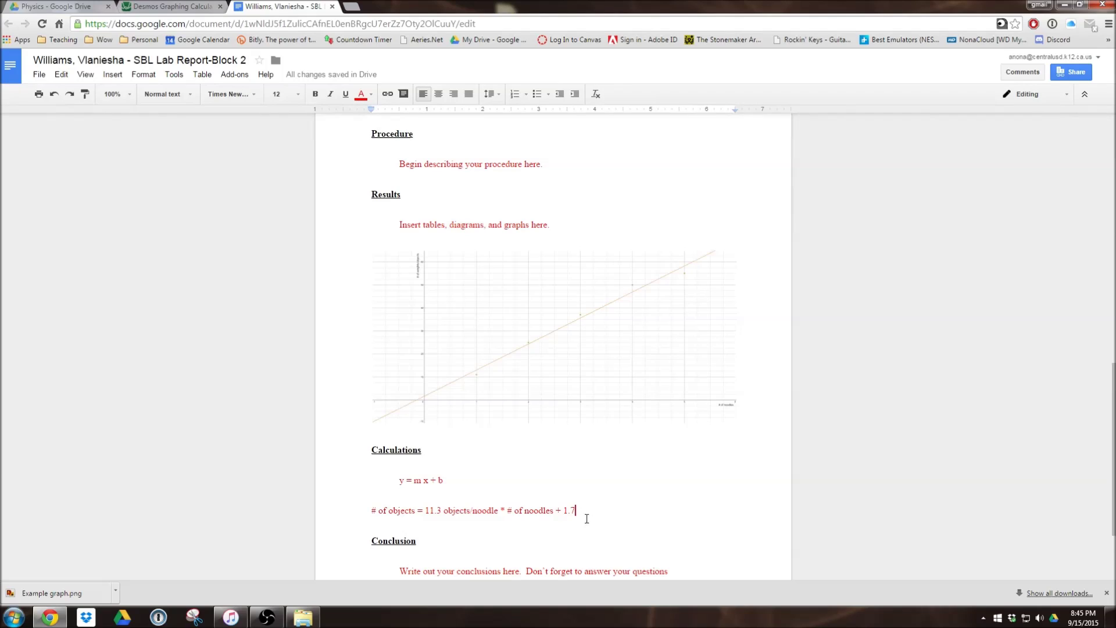
Label the intercept '1.7 objects' on the Calculations line, checking it against the Desmos graph
{"action": "type", "text": "o"}
{"action": "type", "text": "jects"}
{"action": "key", "text": "BackSpace"}
{"action": "key", "text": "BackSpace"}
{"action": "key", "text": "BackSpace"}
{"action": "key", "text": "BackSpace"}
{"action": "key", "text": "BackSpace"}
{"action": "type", "text": "bjects"}
{"action": "left_click", "coordinate": [172, 6]}
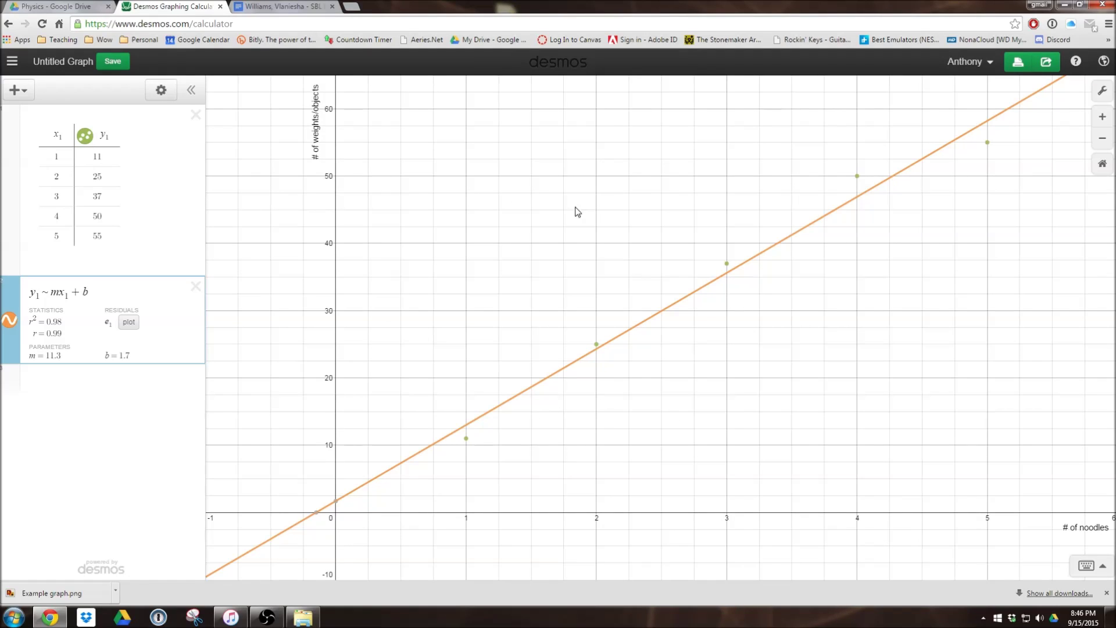
{"action": "left_click", "coordinate": [285, 6]}
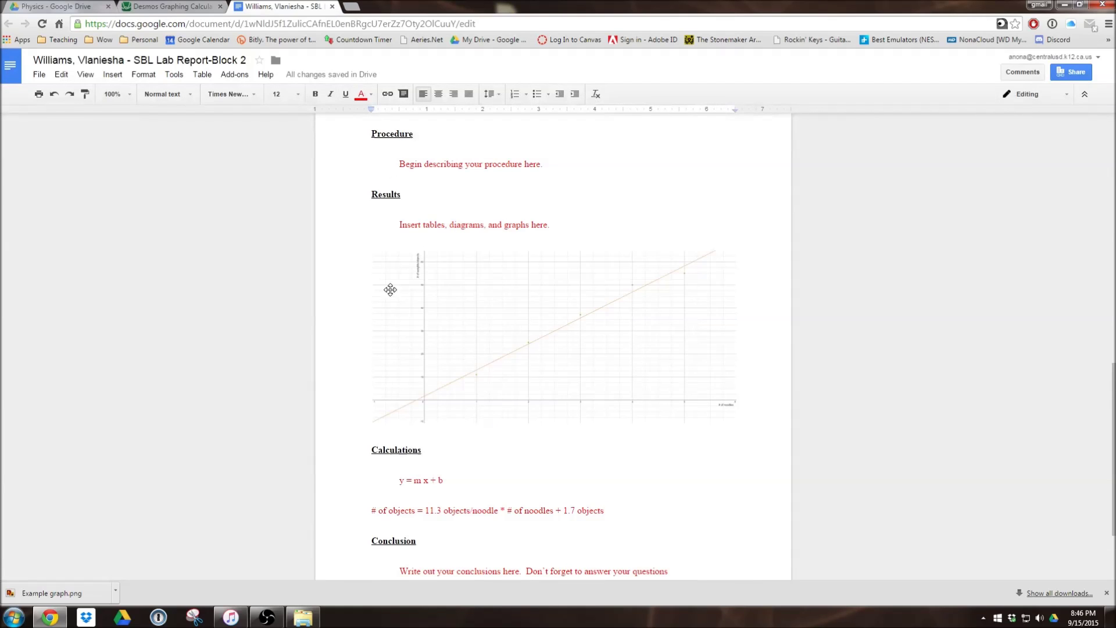